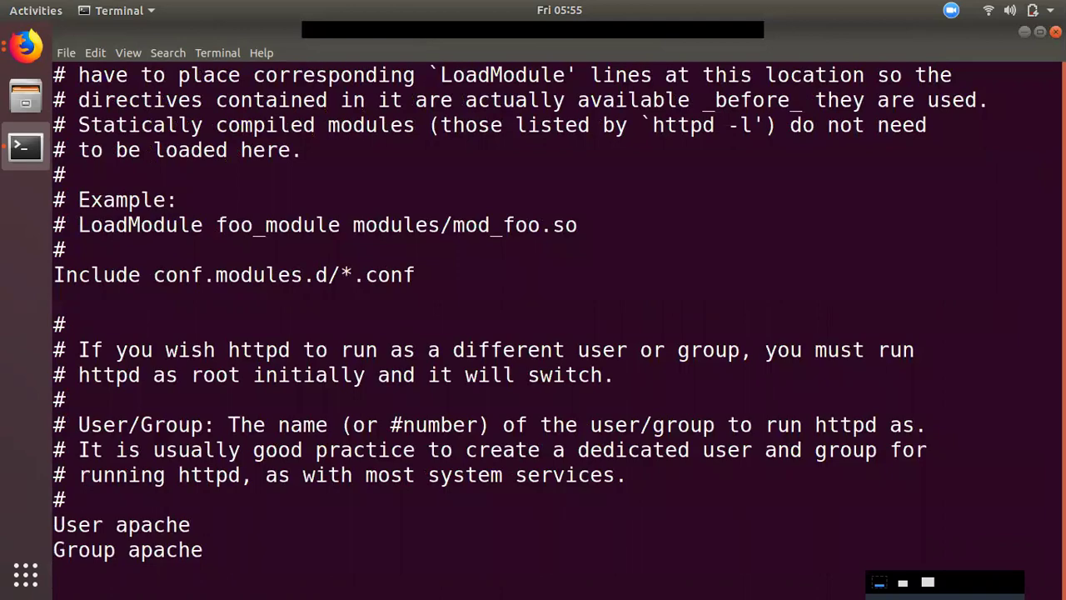
Examine the ServerName directive in httpd.conf, highlight its line, and quit vi without making edits
key("Down")
key("Down")
key("Down")
key("Down")
key("Down")
key("Down")
key("Down")
key("Down")
key("Down")
key("Down")
key("Down")
key("Down")
key("Down")
key("Down")
key("Down")
key("Down")
key("Down")
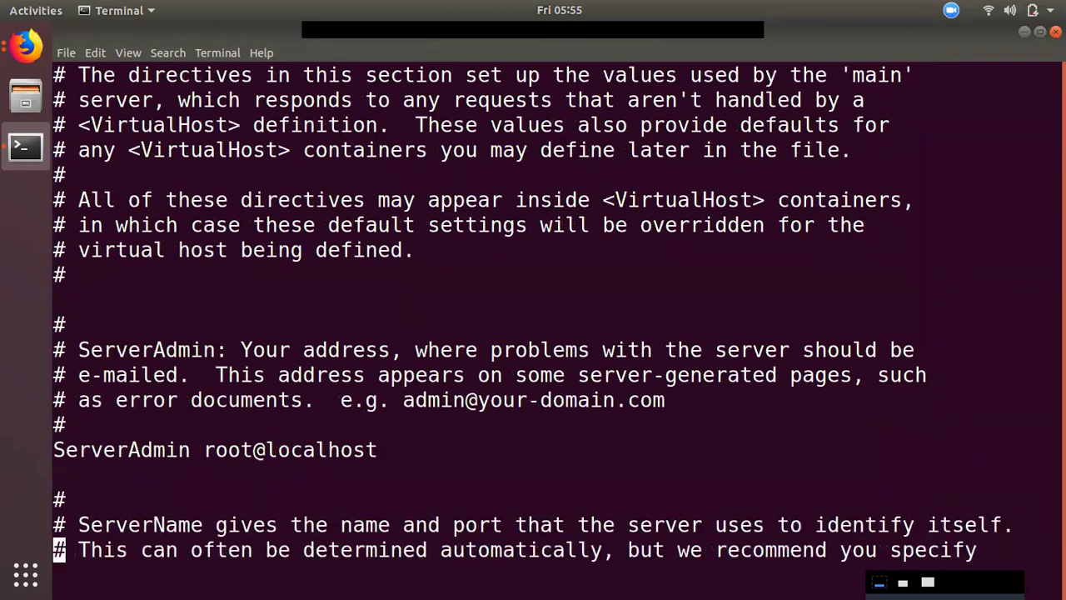
key("Up")
key("Up")
key("Up")
key("Up")
key("Up")
key("Up")
key("Up")
key("Up")
key("Up")
key("Up")
key("Up")
key("Up")
key("Up")
key("Up")
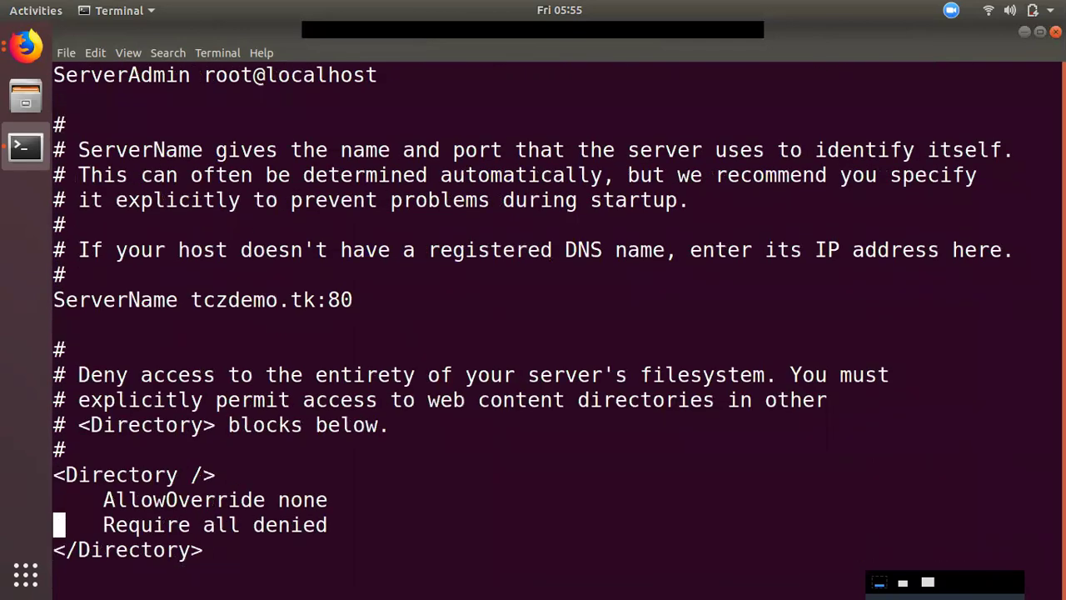
key("Down")
key("Down")
key("Down")
left_click_drag(53, 293, 416, 310)
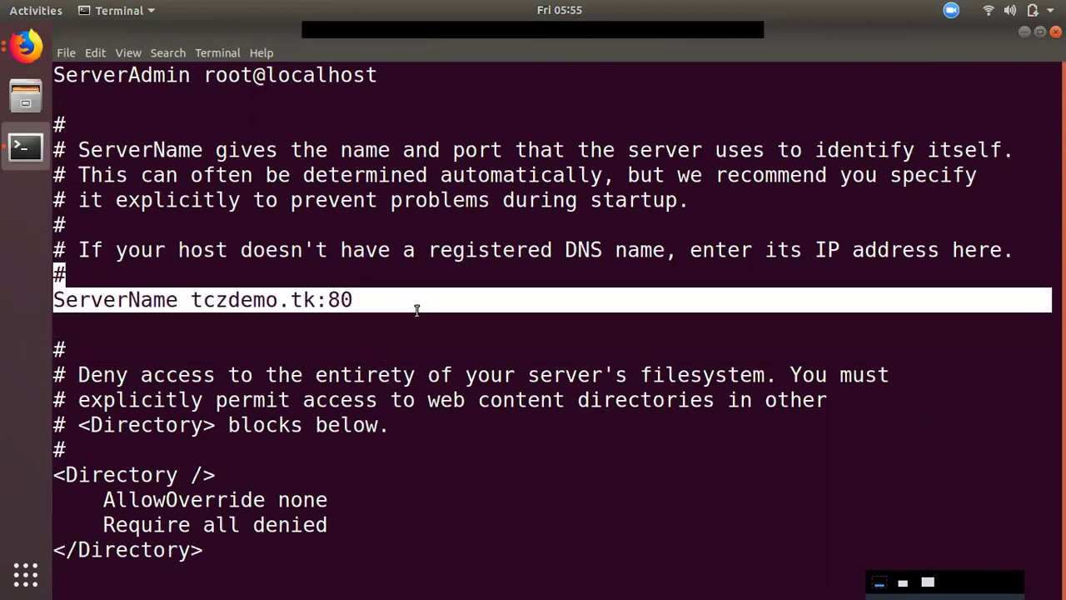
type(":q")
key("Return")
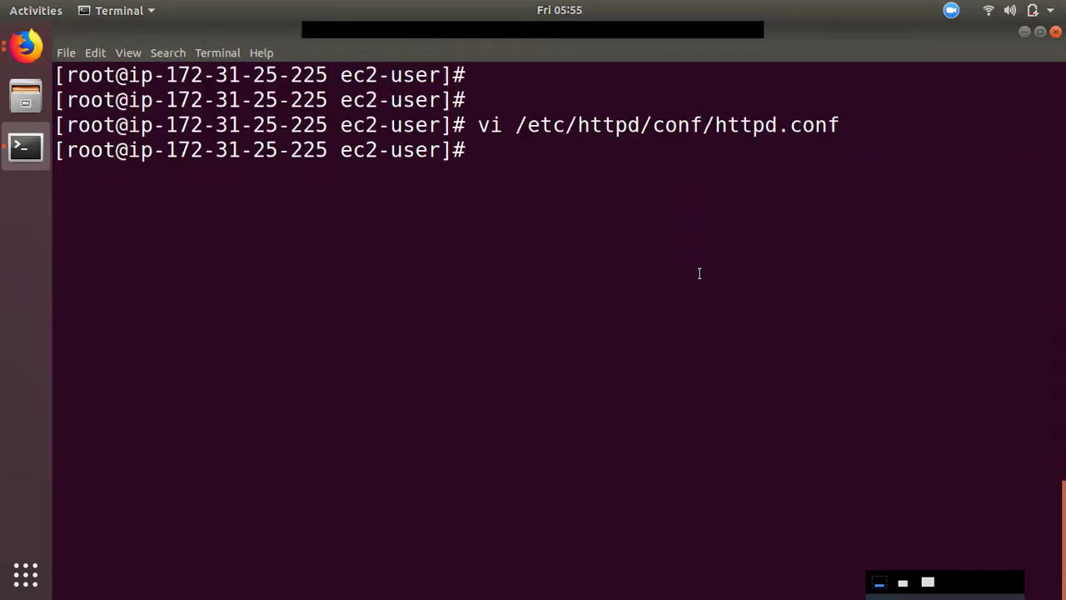
Change the working directory to /var/www/html/ and list its files
type("cd /w")
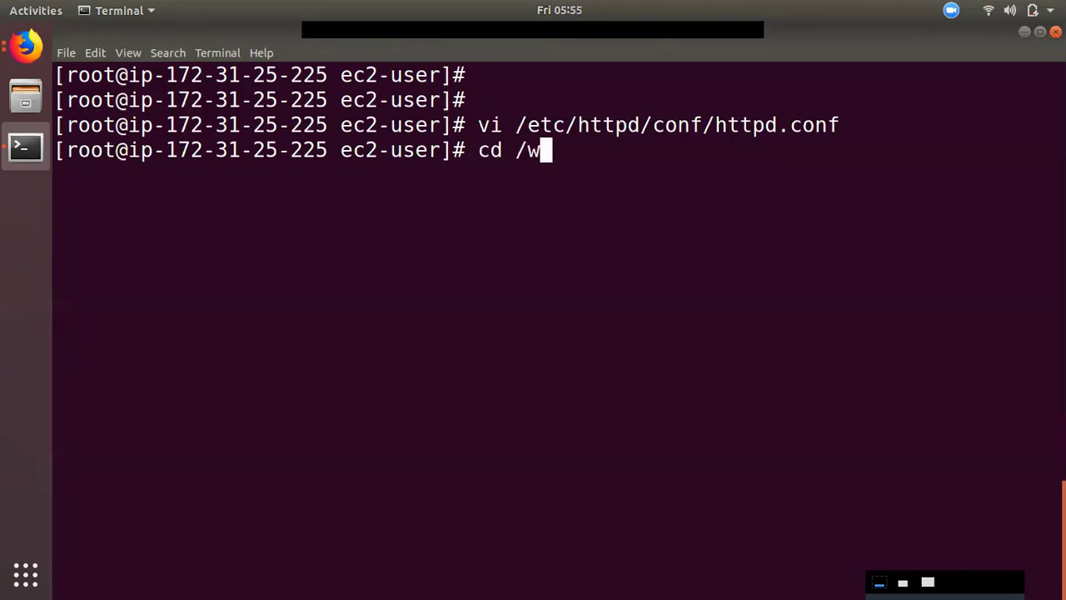
key("BackSpace")
type("v")
key("Tab")
type("ww")
key("Tab")
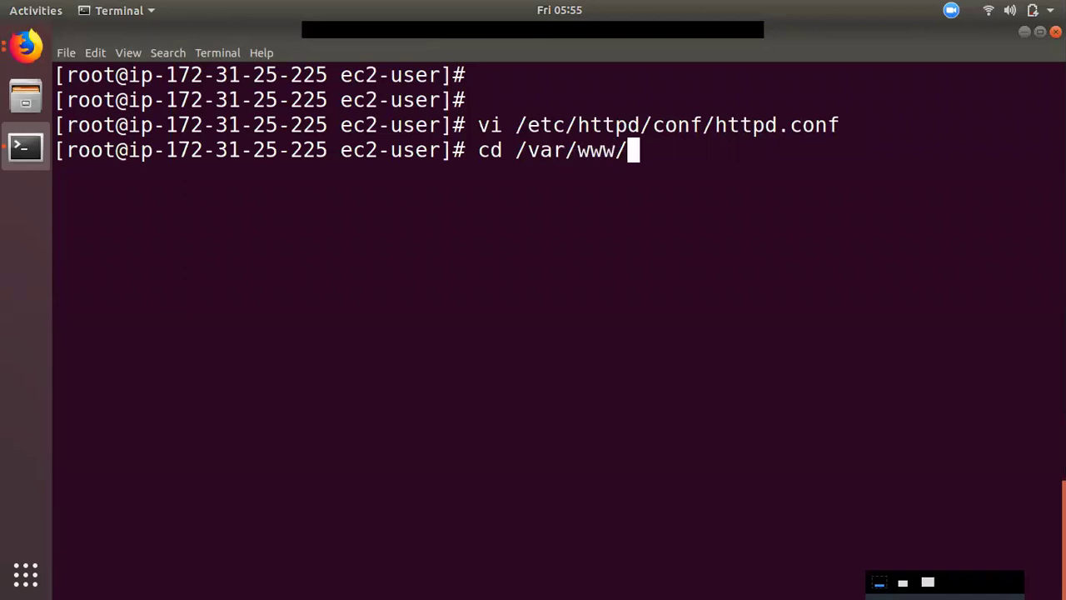
type("HT")
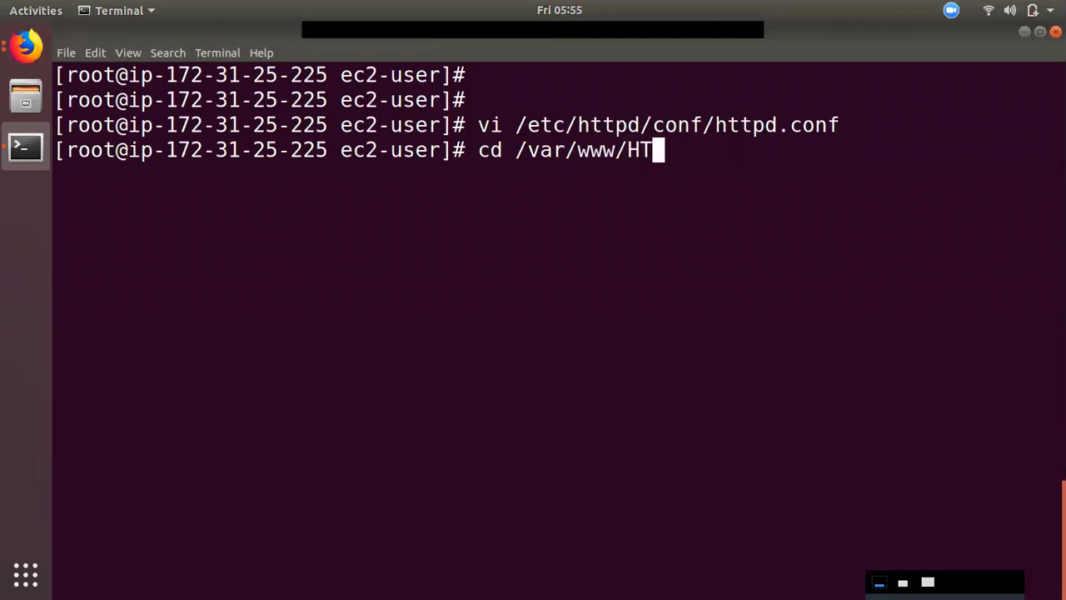
key("BackSpace")
key("BackSpace")
type("h")
key("Tab")
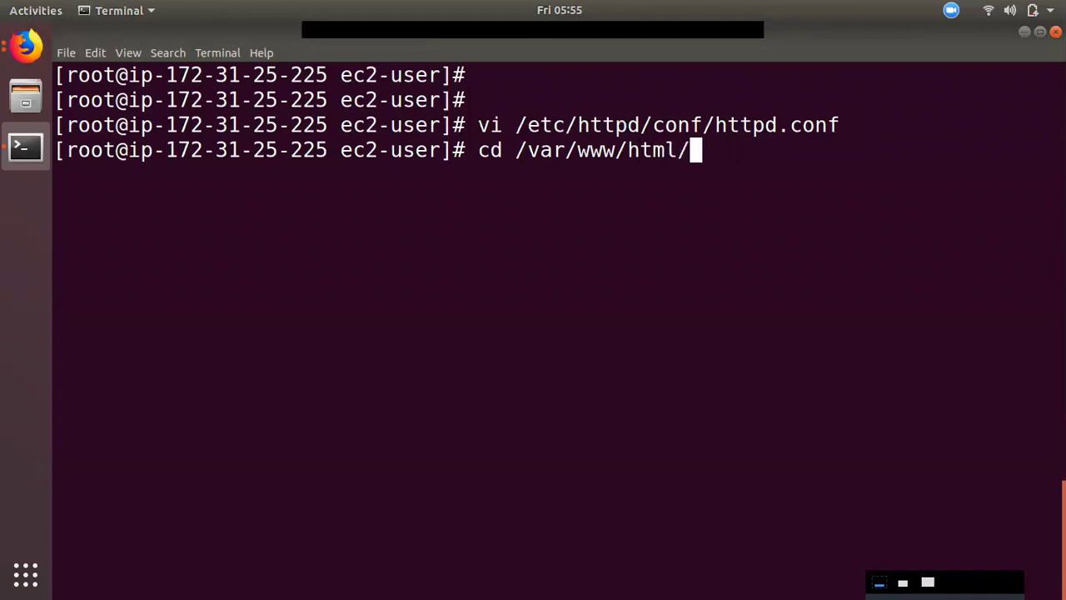
key("Return")
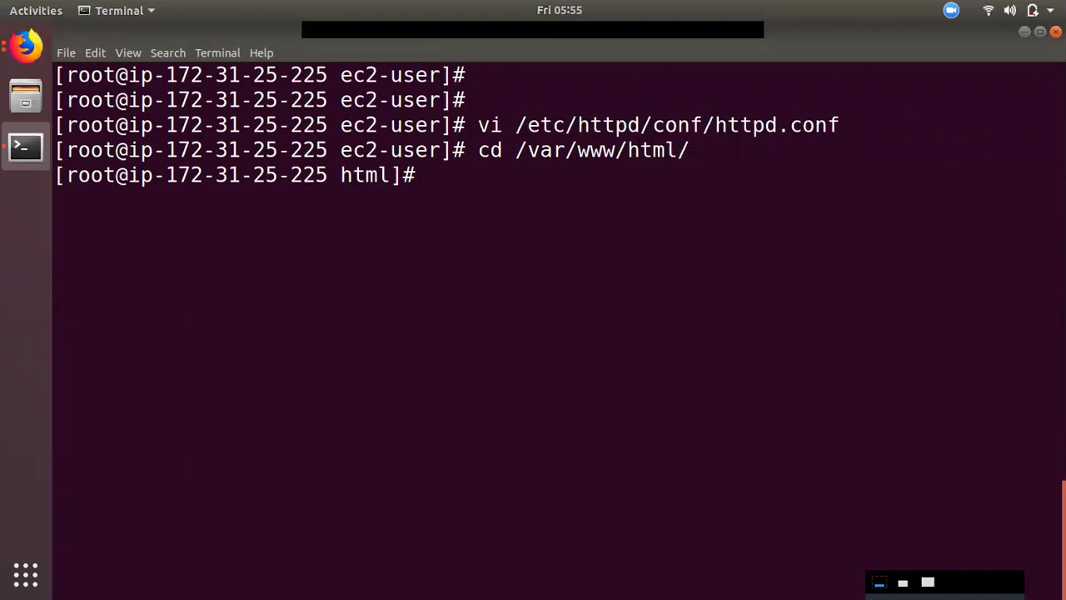
type("ls")
key("Return")
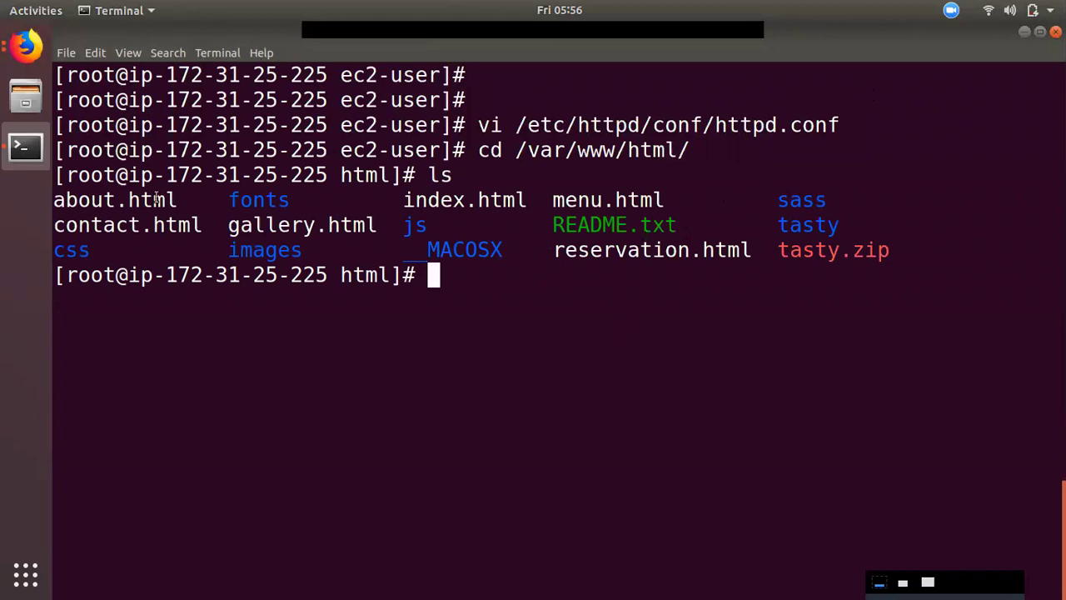
Glance at the tczdemo.tk DNS management page in Firefox, and highlight tasty.zip in the Terminal file listing
left_click(32, 57)
left_click(171, 114)
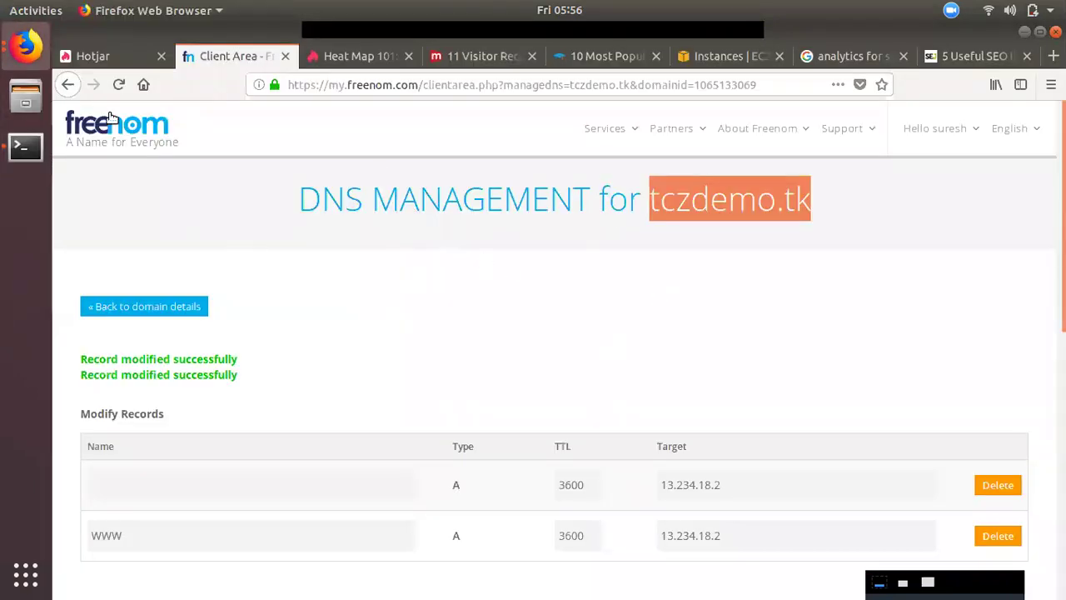
left_click(25, 146)
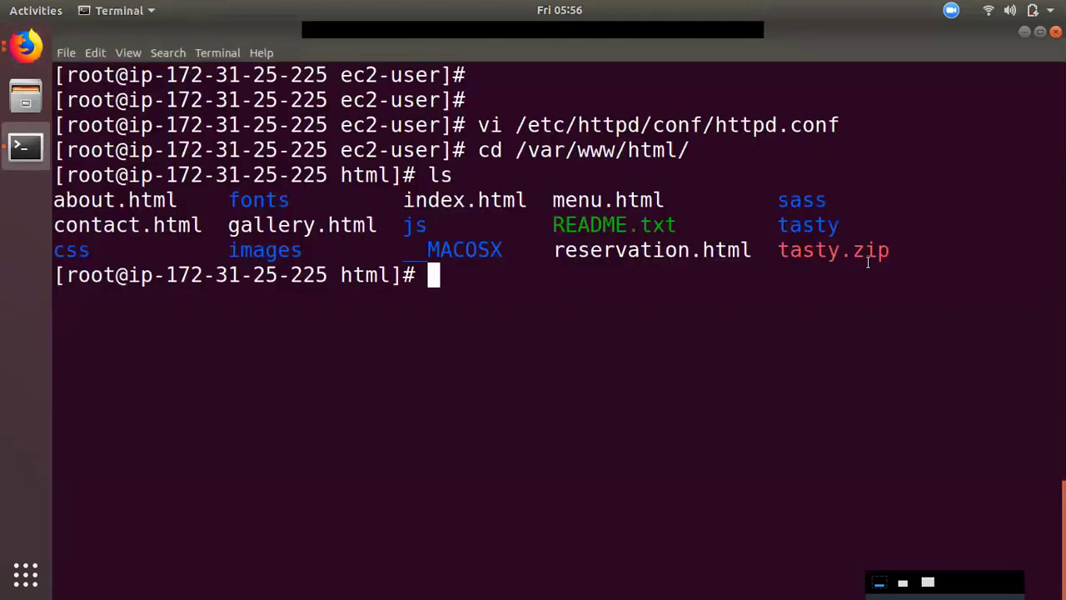
left_click_drag(892, 250, 780, 254)
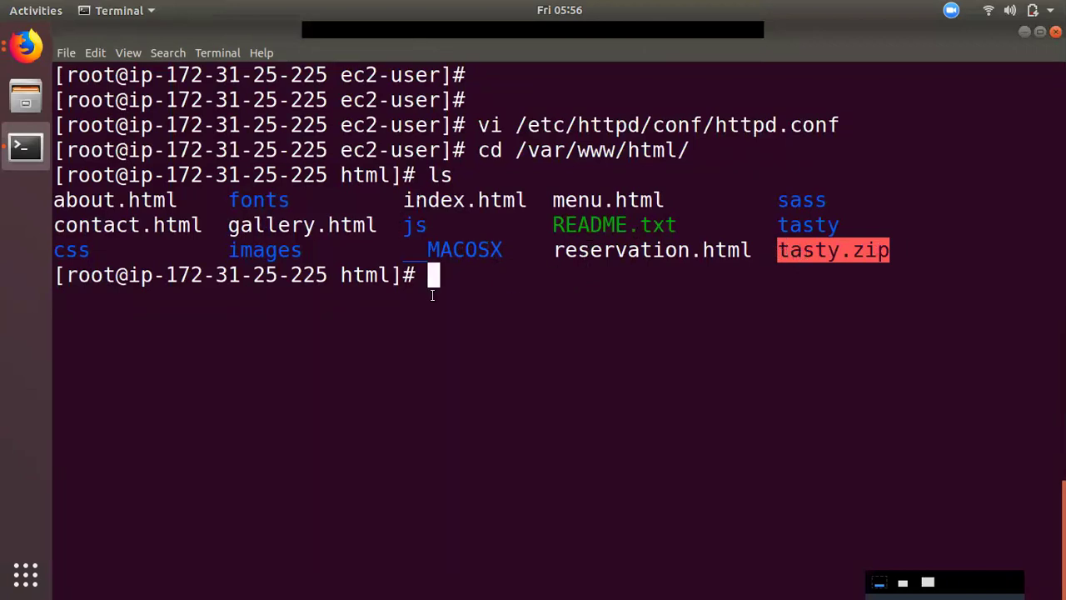
Switch to Hotjar in Firefox and examine the trial period shown for tczdemo.tk on the Heatmaps page
left_click(39, 39)
left_click(91, 85)
left_click(105, 58)
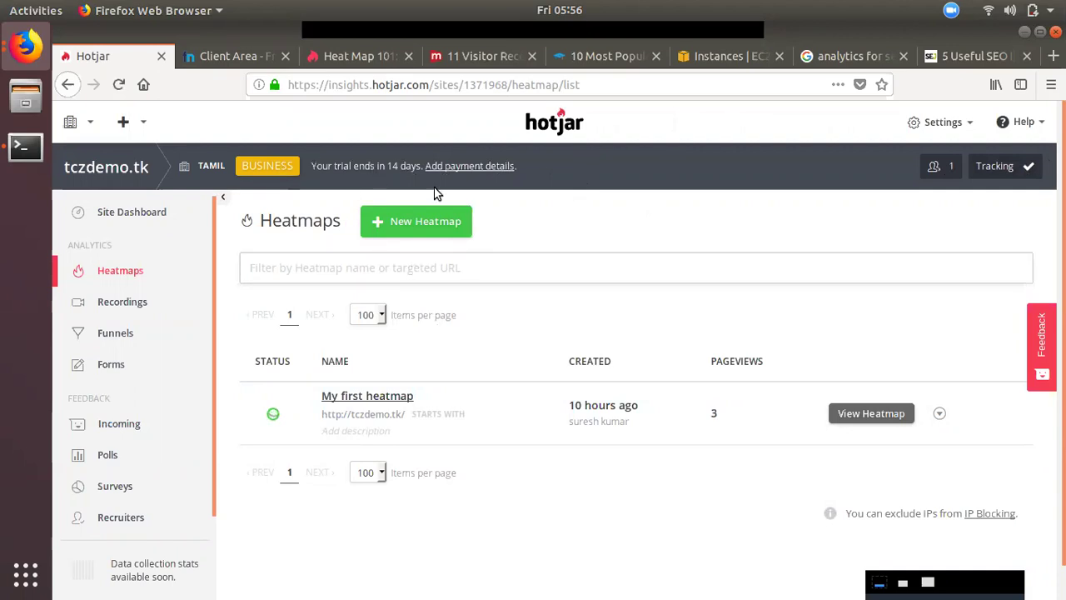
left_click_drag(379, 166, 406, 168)
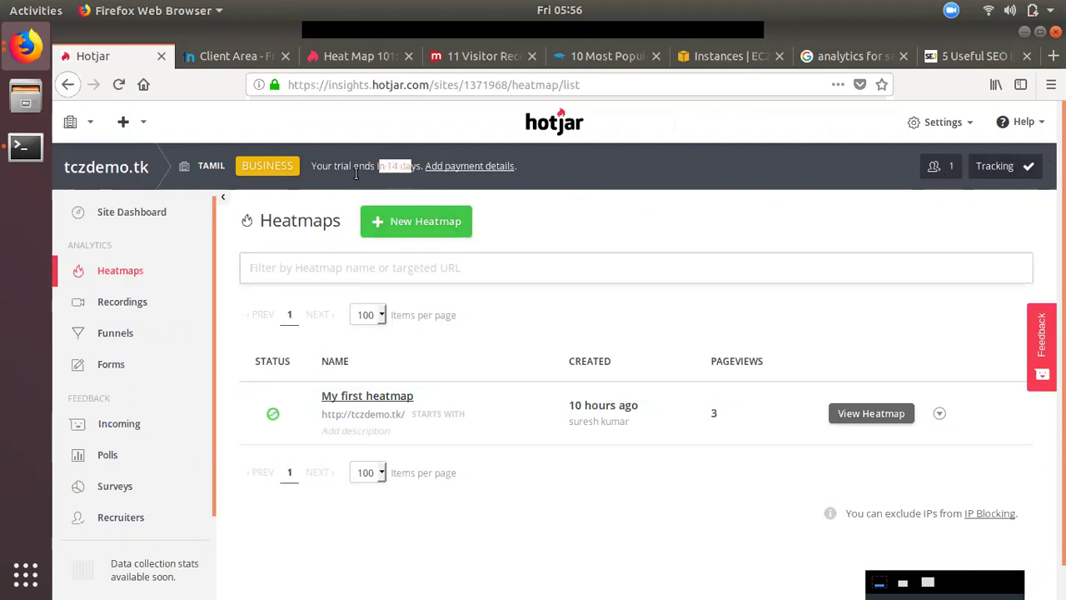
left_click(388, 167)
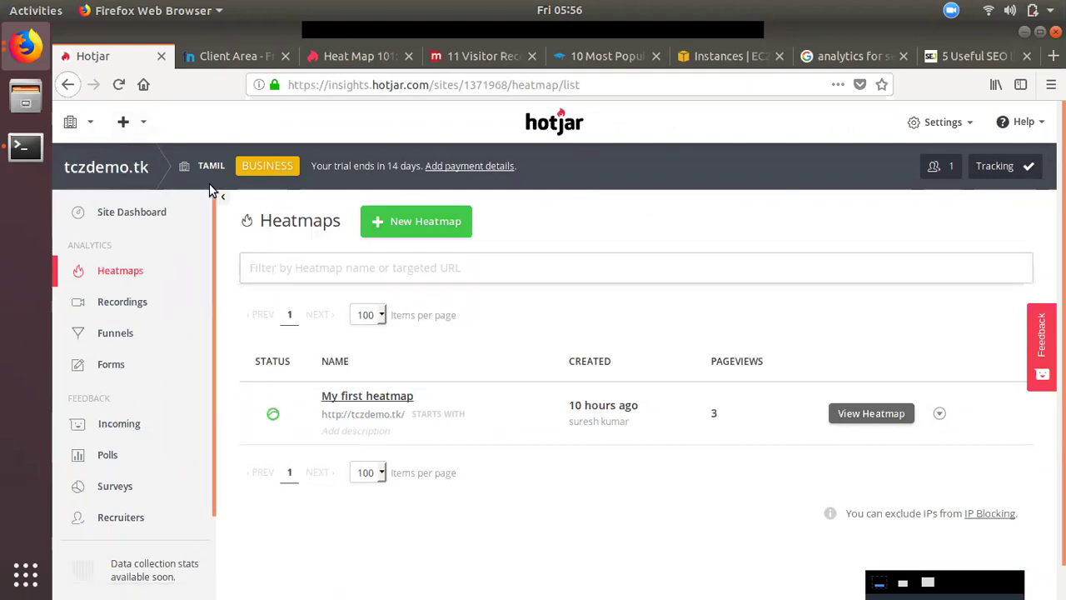
Open Hotjar's new site form, view the site types, and choose tamil as the site owner
left_click(138, 123)
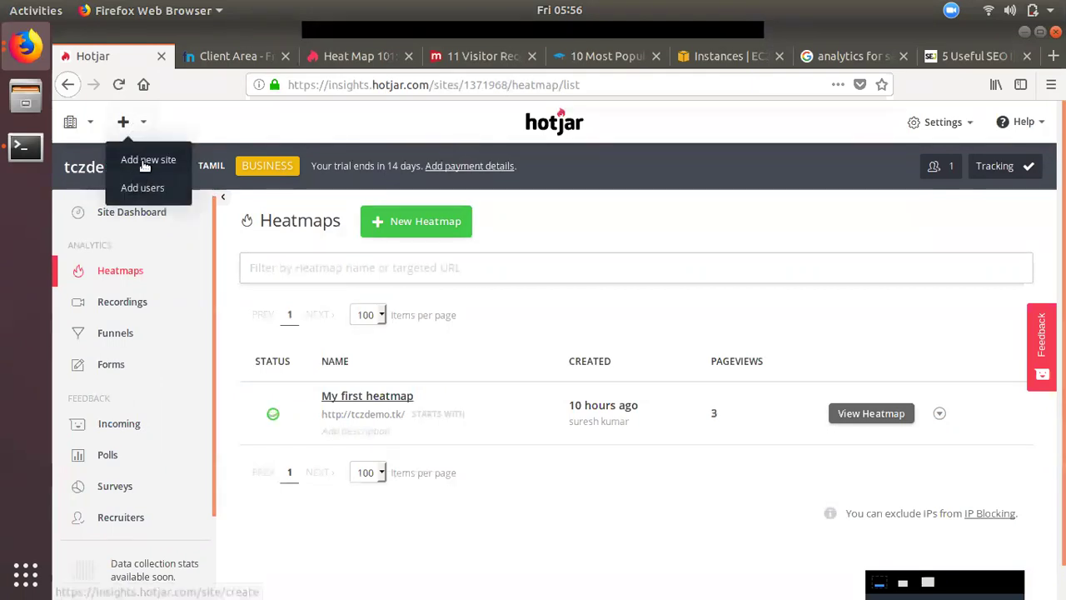
left_click(149, 162)
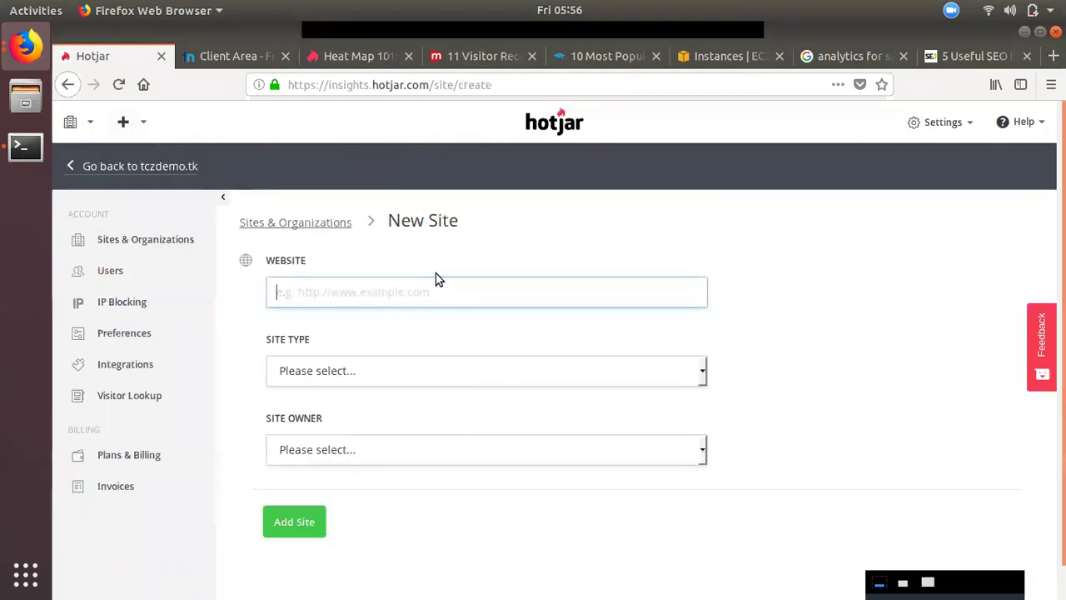
left_click(305, 373)
left_click(334, 370)
left_click(318, 374)
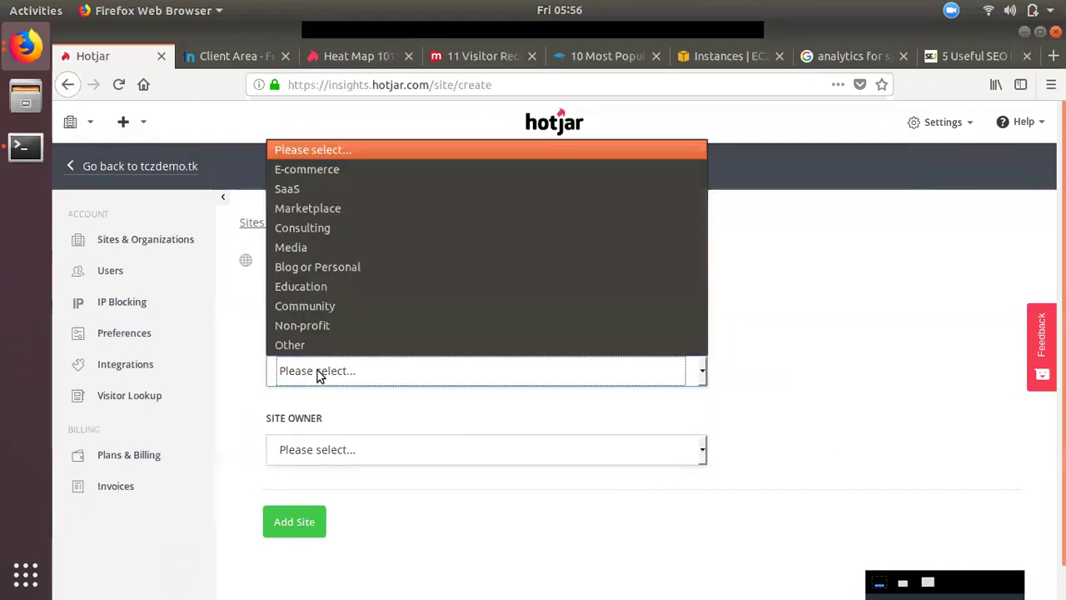
left_click(327, 450)
left_click(327, 463)
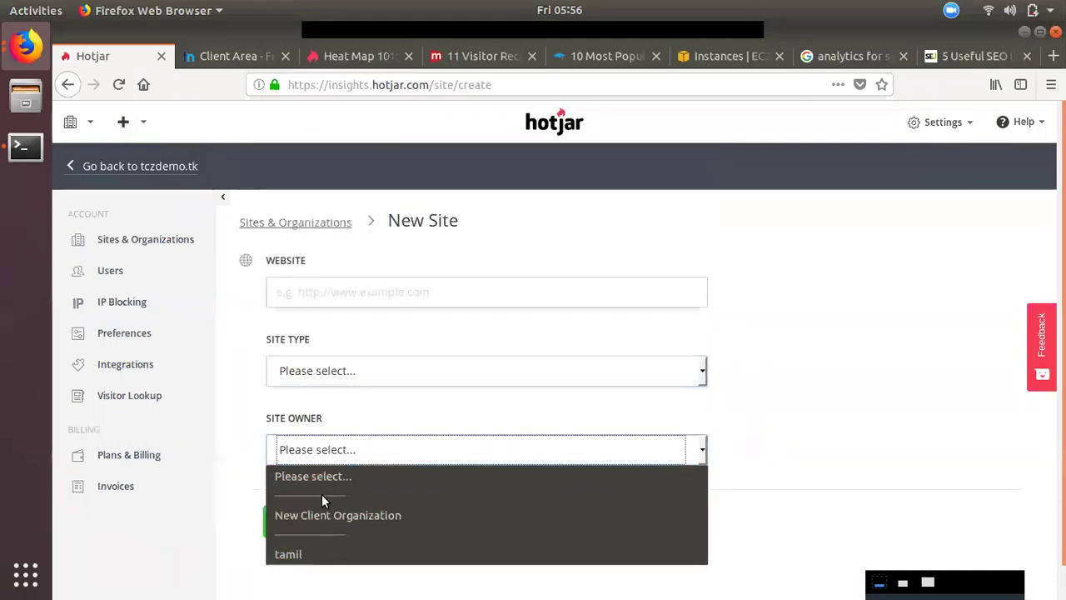
left_click(313, 551)
left_click(331, 294)
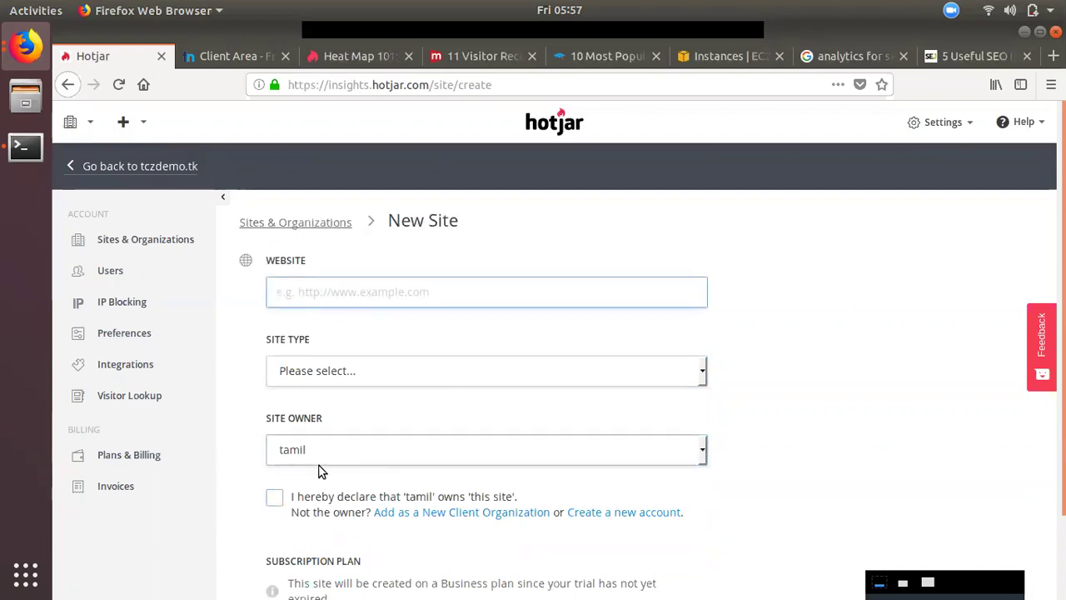
scroll(302, 275, "down", 2)
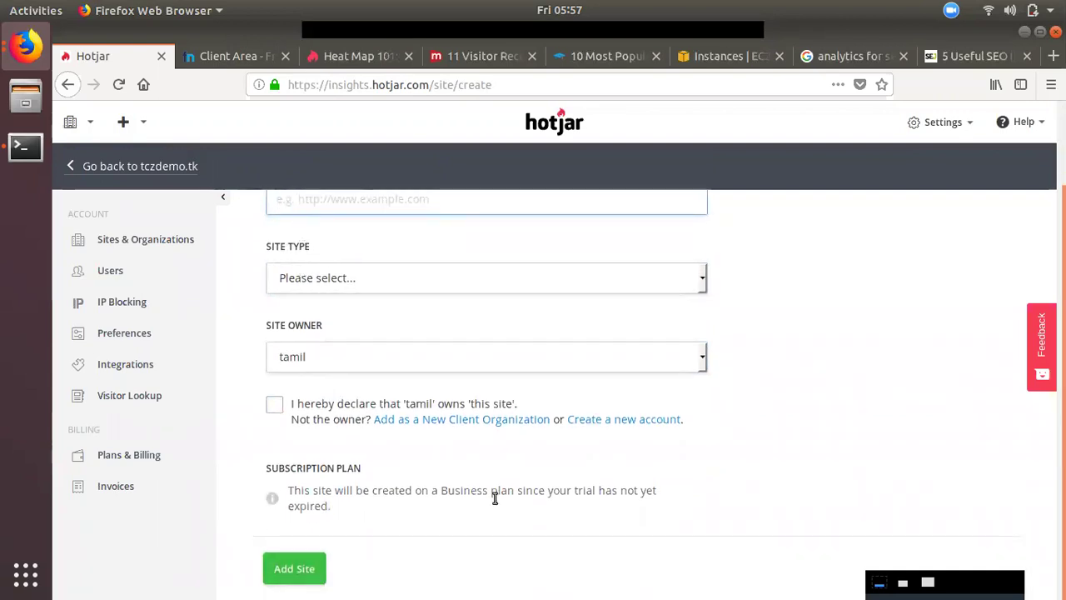
scroll(288, 404, "up", 2)
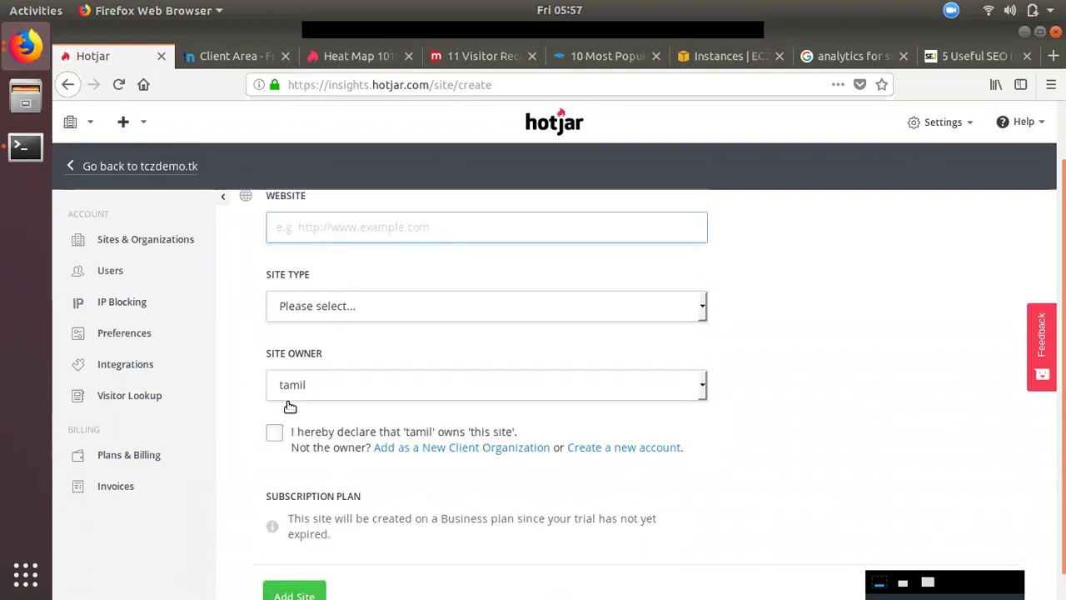
Open the tracking code of the site listed above tczdemo.tk in Sites & Organizations
left_click(117, 239)
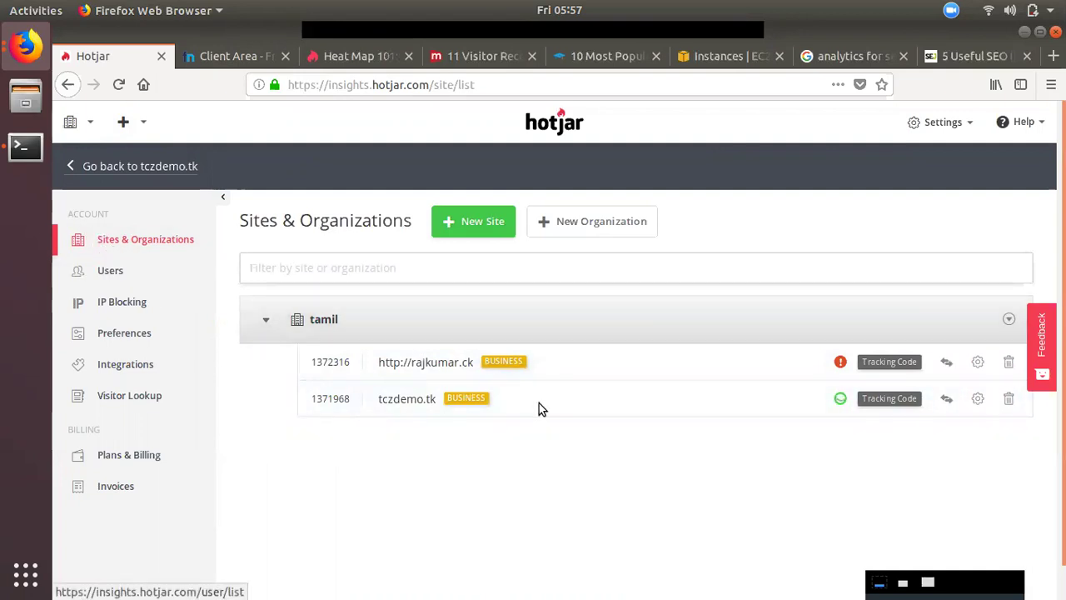
left_click(890, 362)
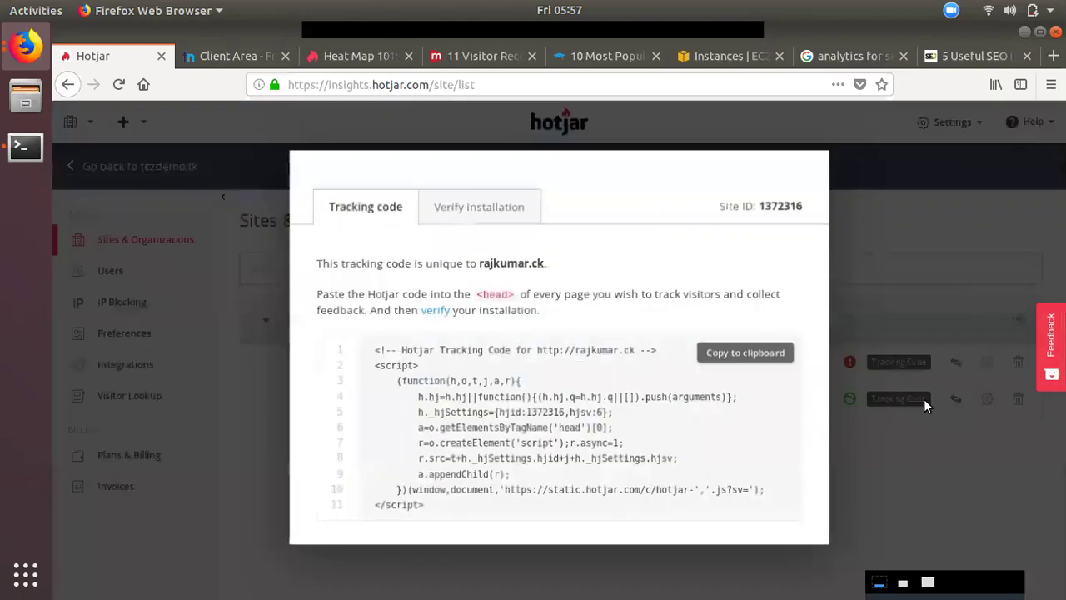
left_click(462, 230)
left_click(368, 230)
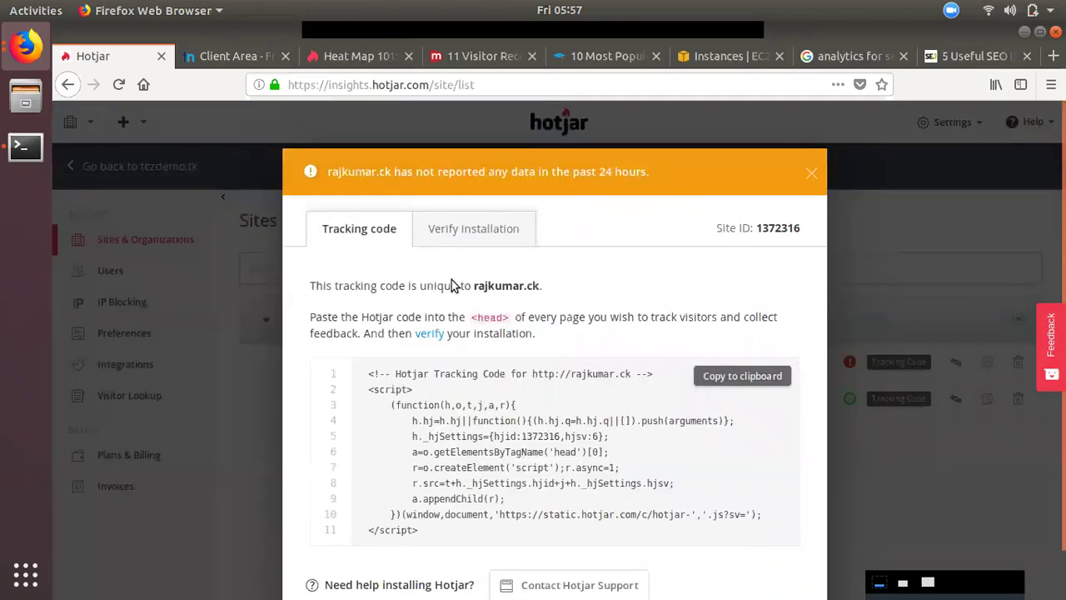
Copy the whole Hotjar tracking code script to the clipboard and close the tracking code dialog
left_click_drag(367, 378, 420, 538)
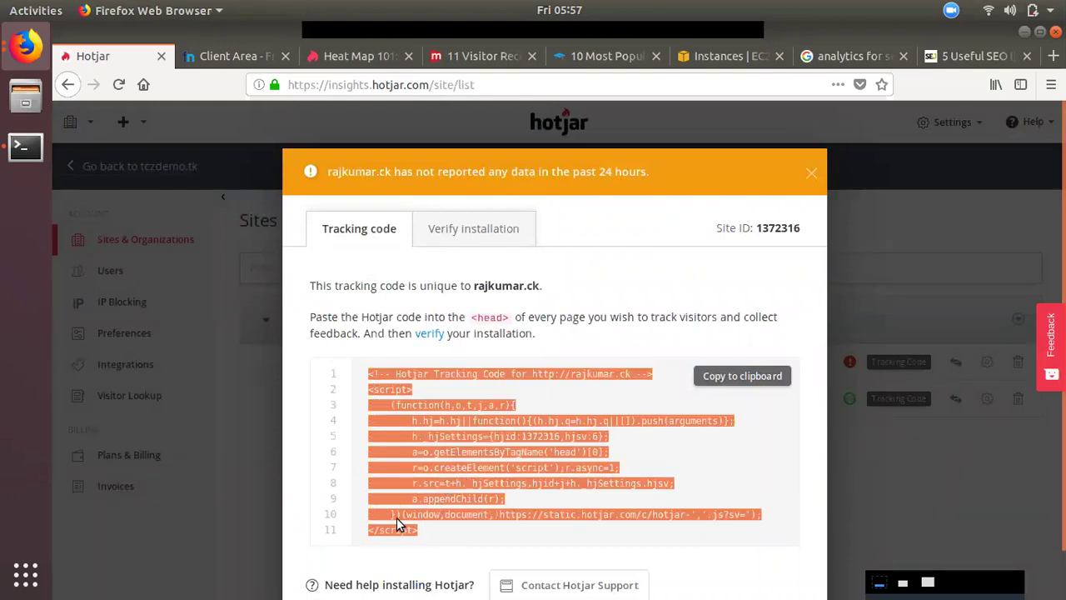
left_click(431, 414)
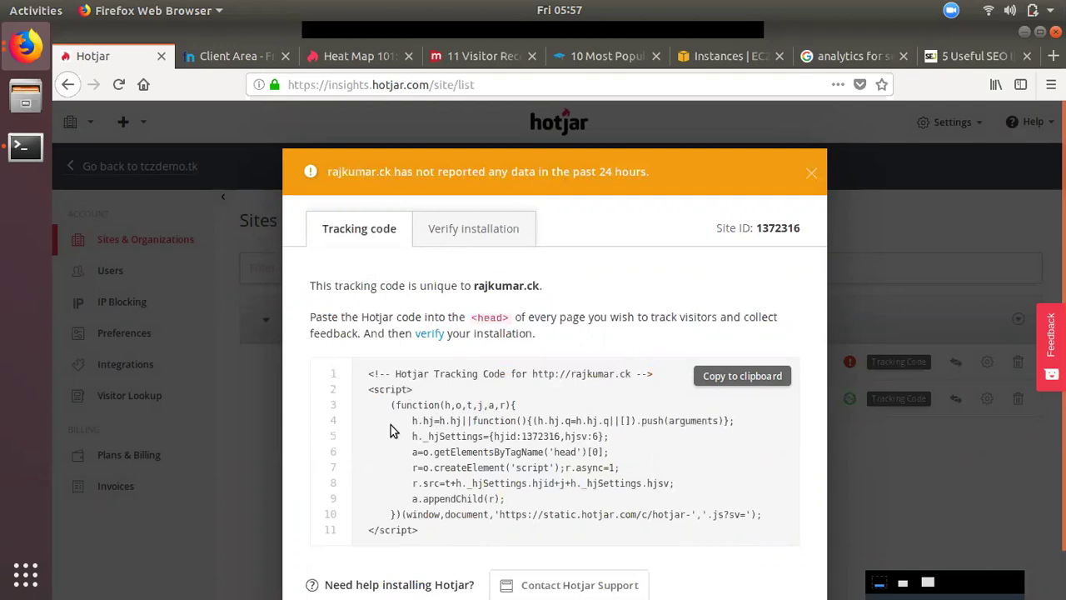
triple_click(573, 405)
left_click(586, 385)
left_click_drag(363, 377, 414, 570)
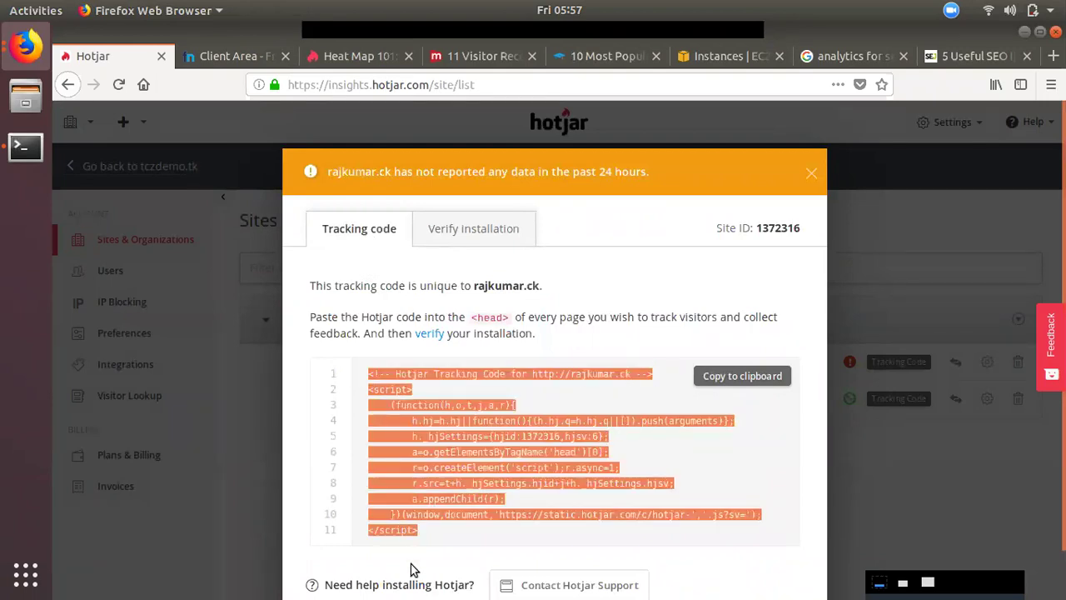
left_click(738, 376)
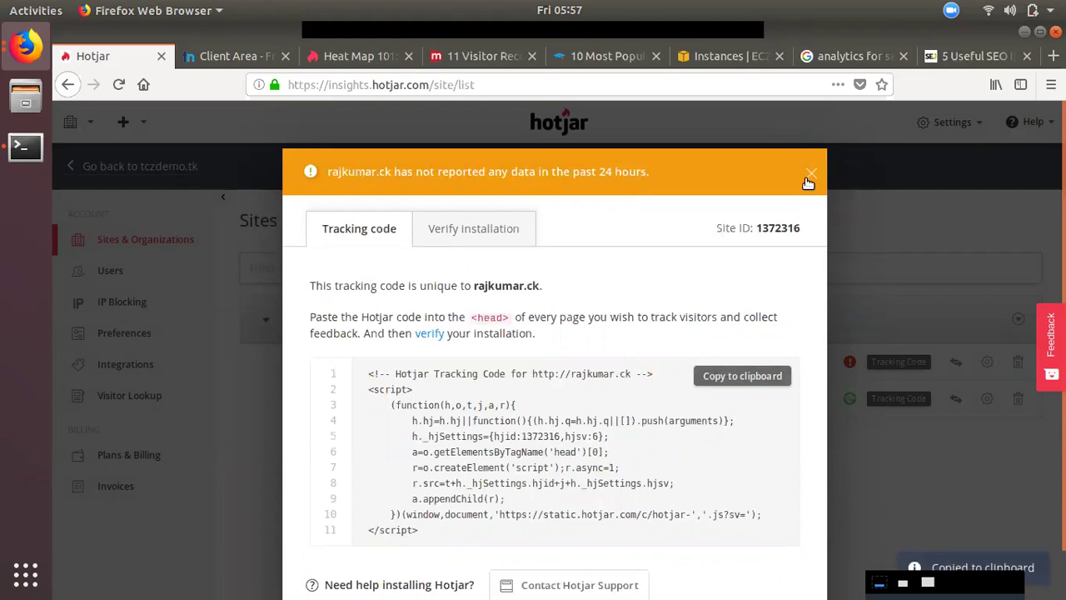
left_click(808, 177)
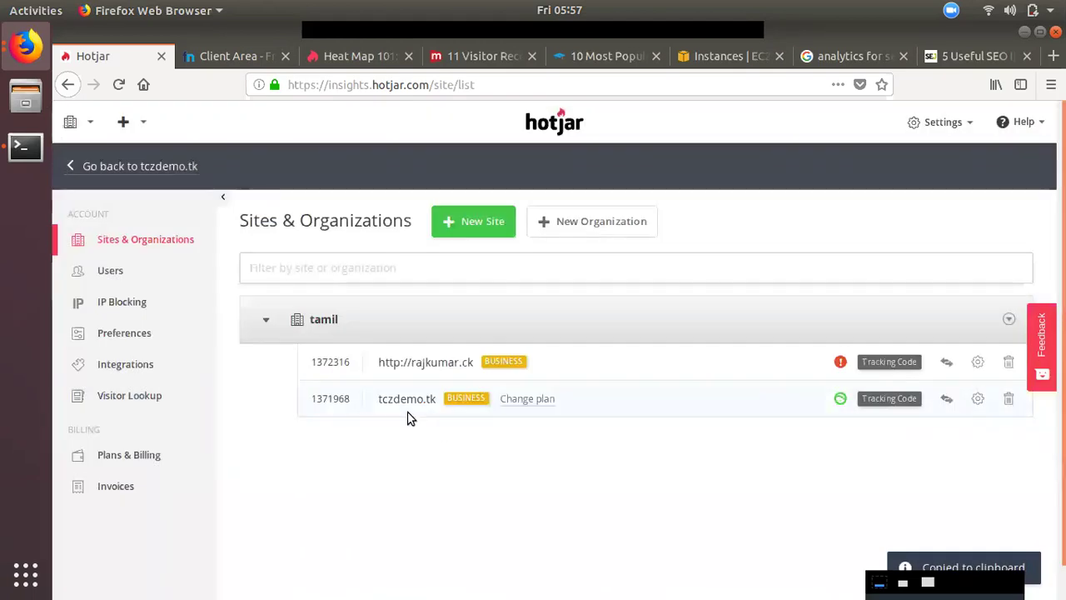
Switch to the Terminal and open index.html from the web root in vi
left_click(25, 147)
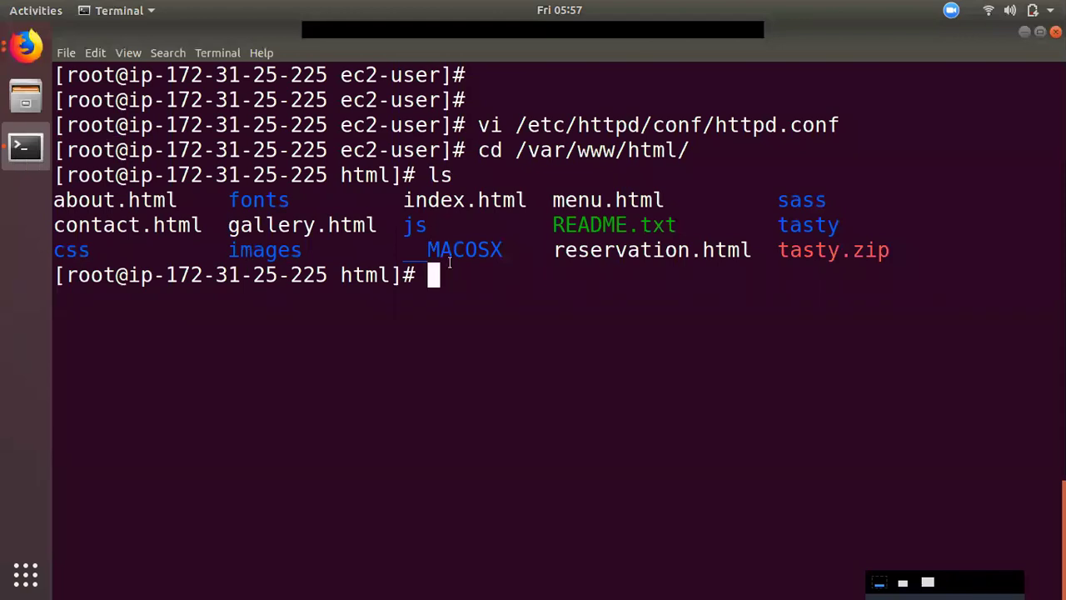
type("vi in")
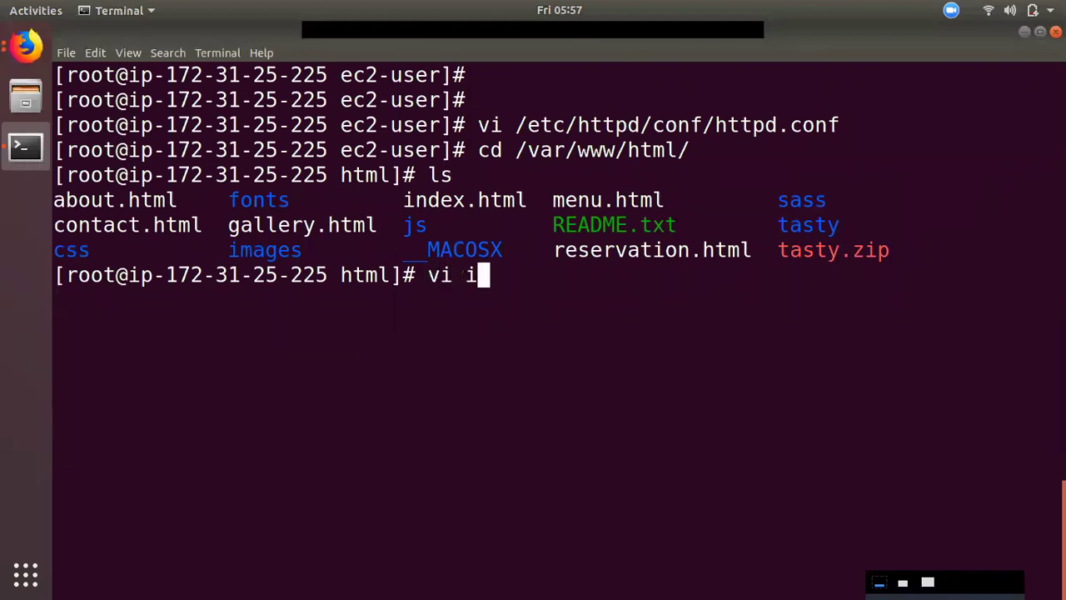
key("Tab")
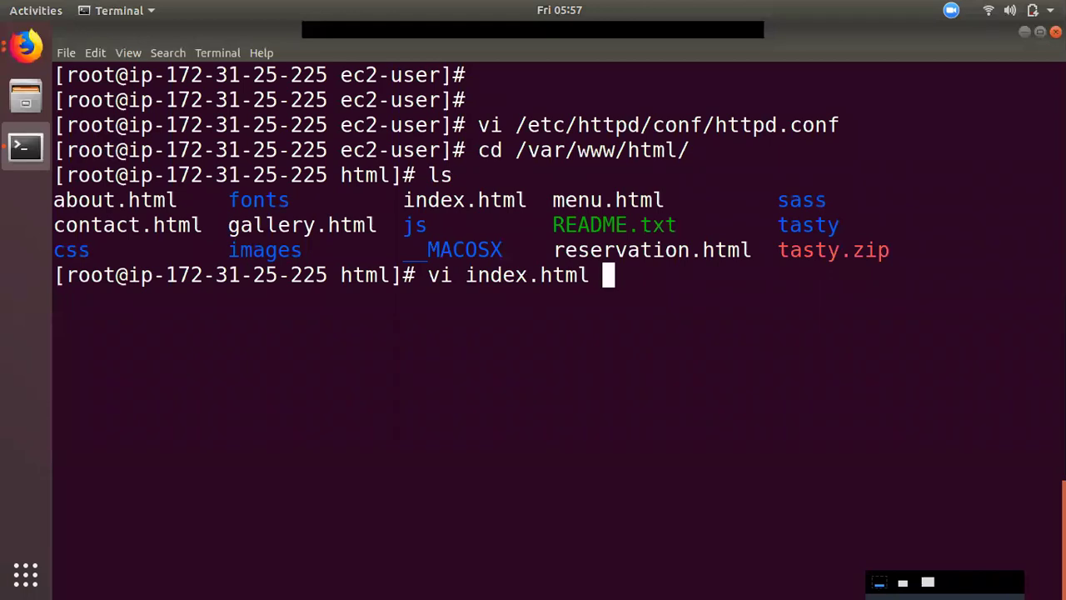
key("Return")
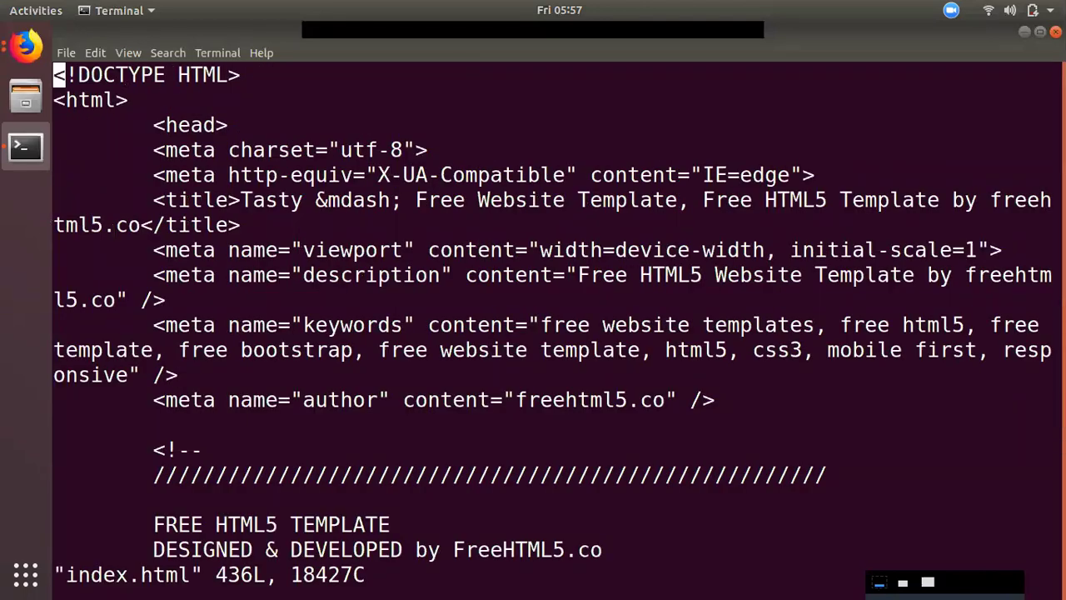
Show the cursor's line position, then quit vi without editing and reopen index.html
key("ctrl+g")
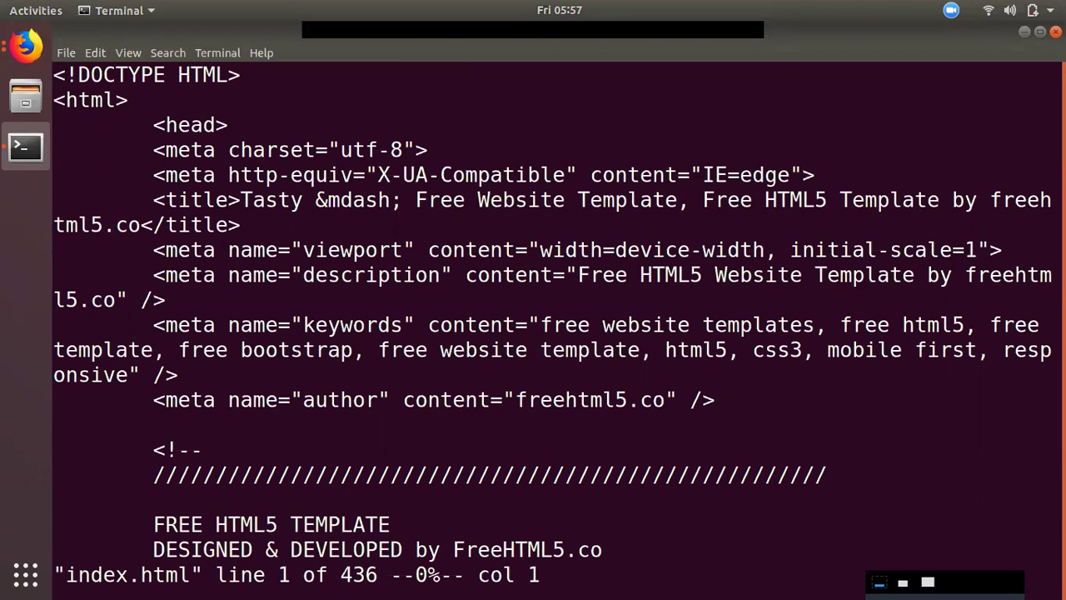
type(":q")
key("Return")
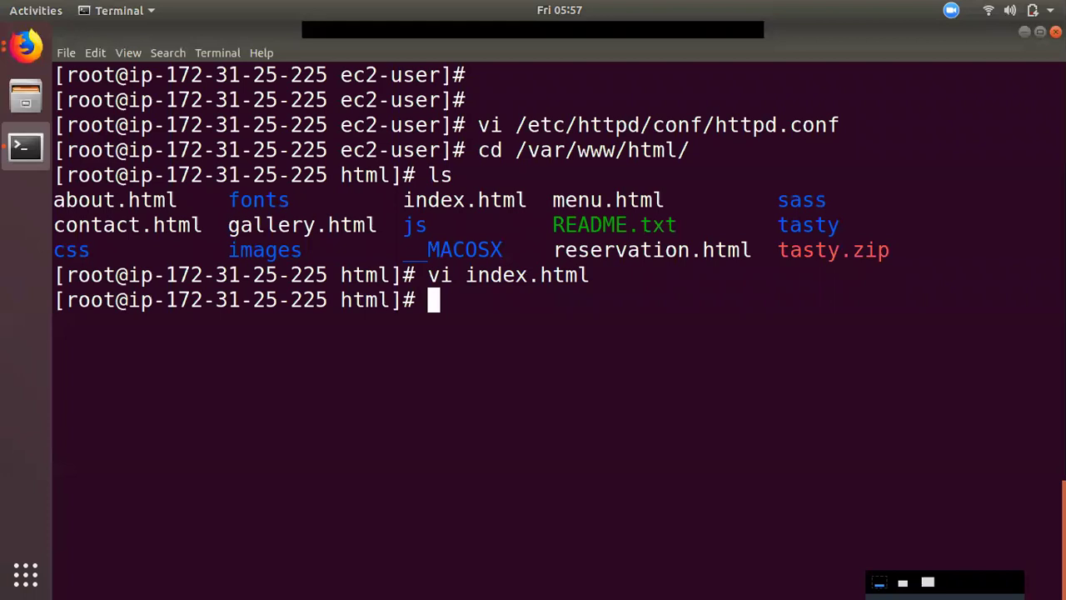
key("Up")
key("Return")
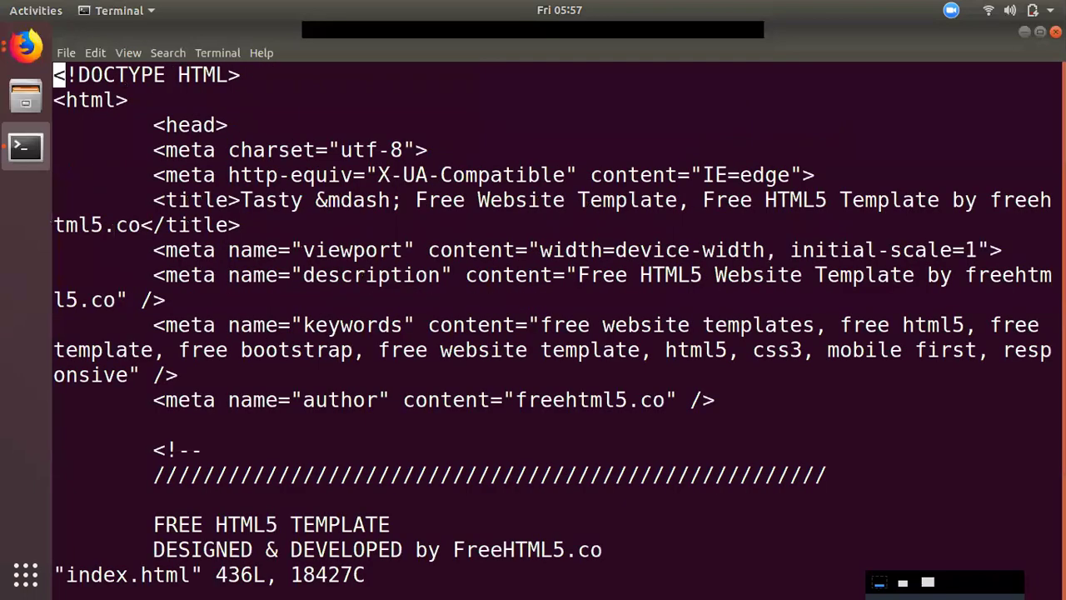
Look through the markup of index.html from the head down to The Restaurant section and check the cursor's line position
key("ctrl+g")
key("j")
key("j")
key("j")
key("k")
key("k")
key("k")
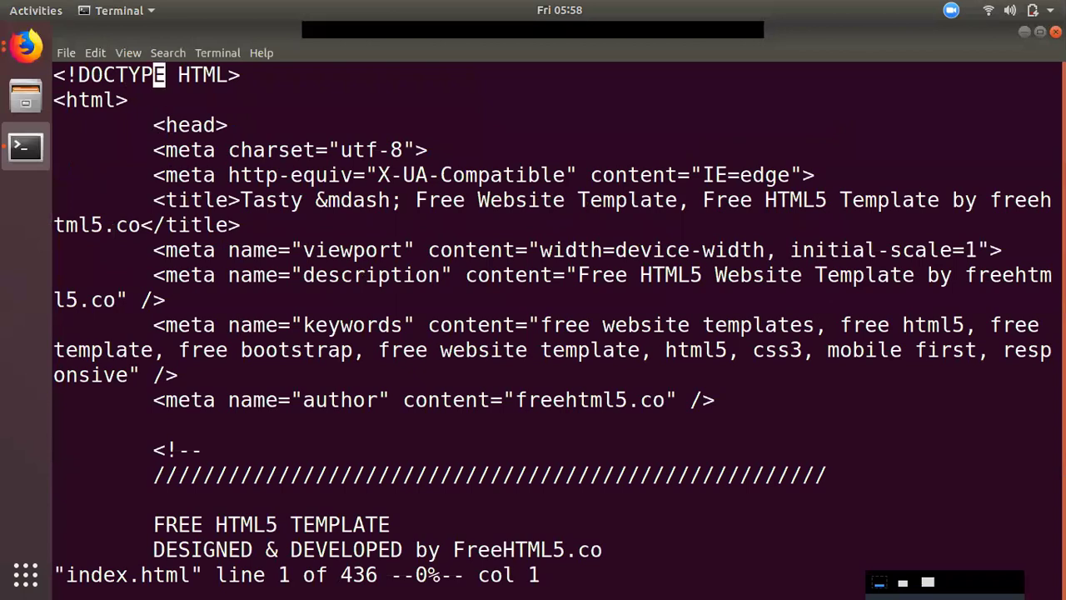
key("j")
key("j")
key("j")
key("j")
key("j")
key("j")
key("j")
key("j")
key("j")
key("j")
key("j")
key("j")
key("j")
key("j")
key("j")
key("j")
key("j")
key("j")
key("j")
key("j")
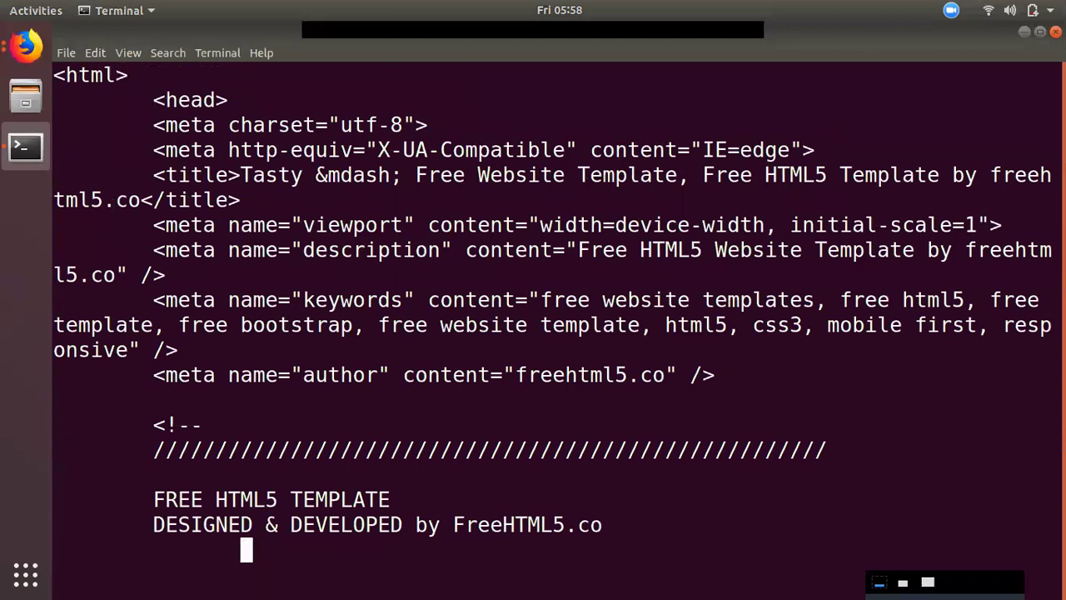
key("j")
key("j")
key("j")
key("j")
key("j")
key("j")
key("j")
key("j")
key("j")
key("j")
key("j")
key("j")
key("j")
key("j")
key("j")
key("j")
key("j")
key("j")
key("j")
key("j")
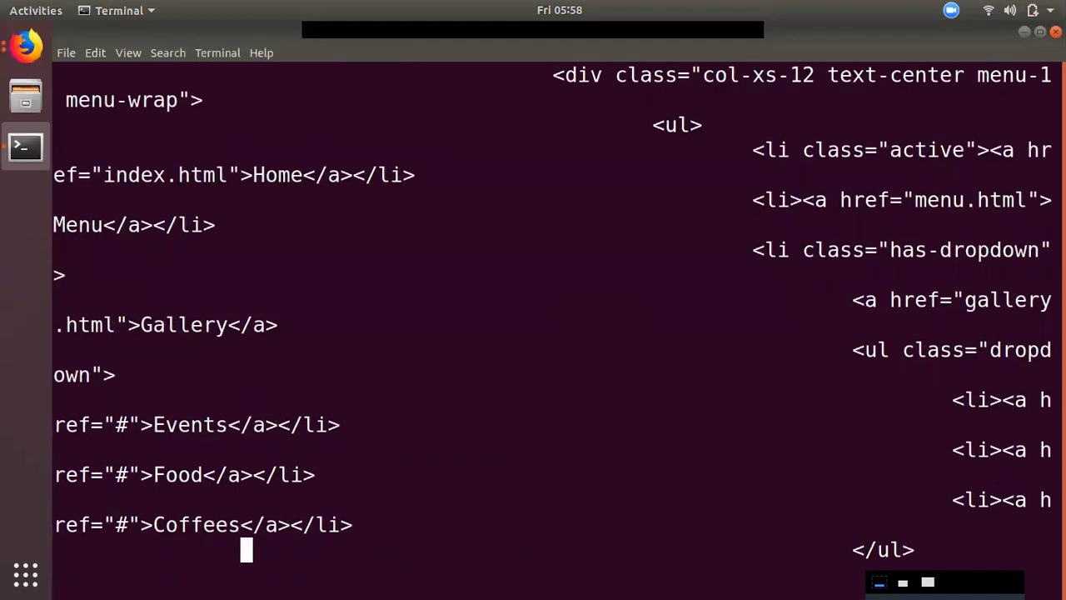
key("j")
key("j")
key("j")
key("j")
key("j")
key("j")
key("j")
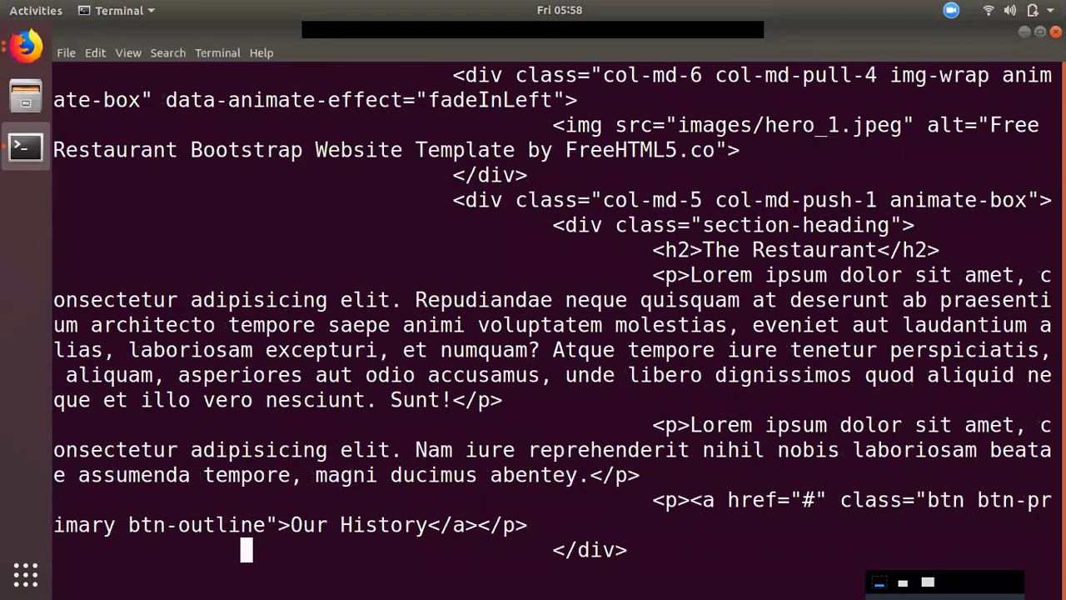
key("ctrl+g")
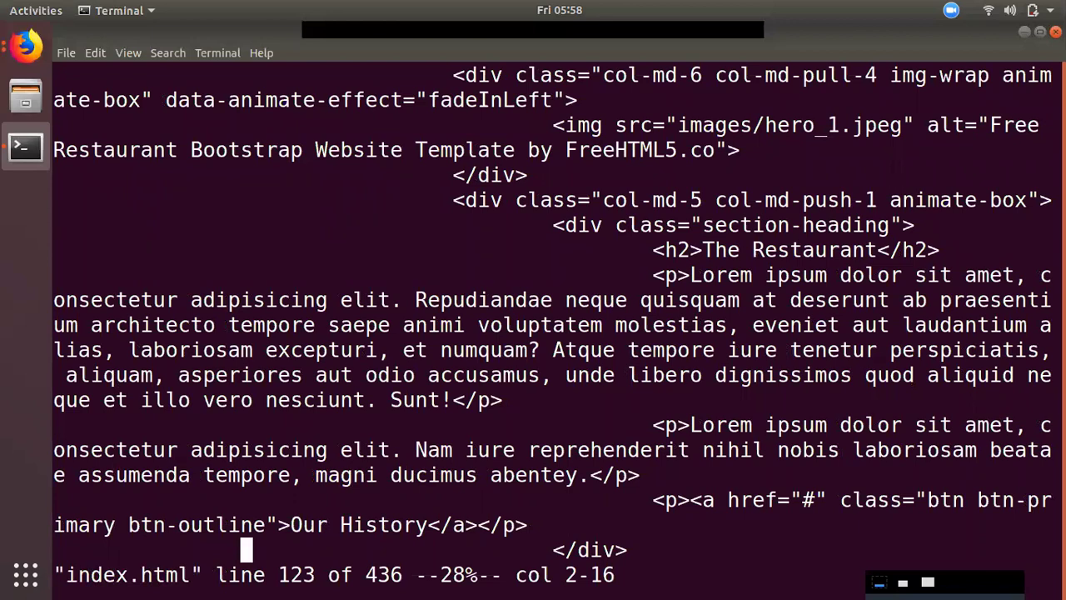
Close index.html without changes and open it again in vi from its first line
type(":q")
key("Return")
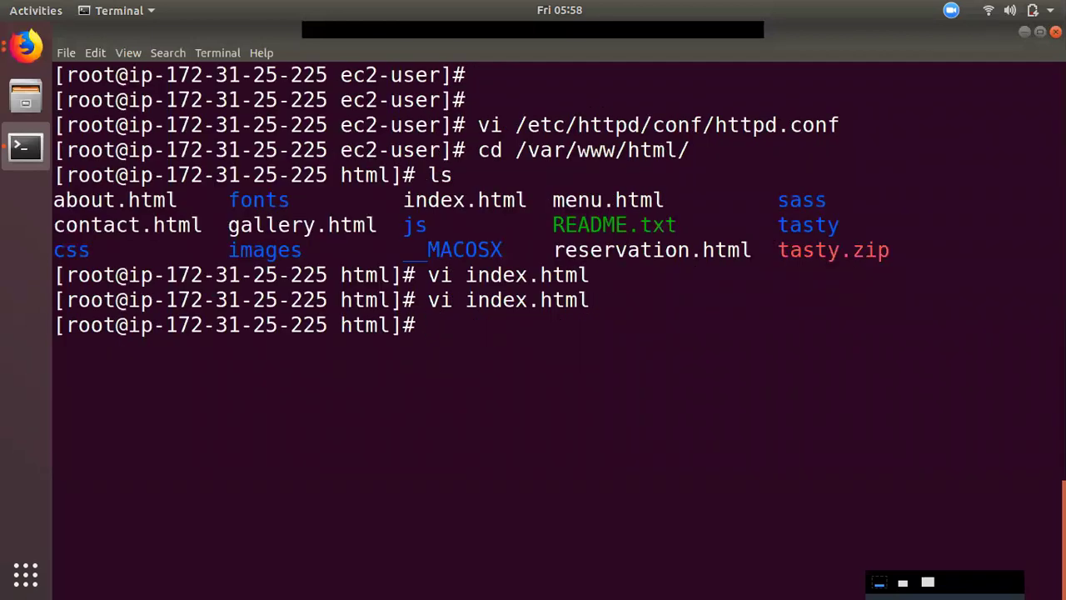
key("Up")
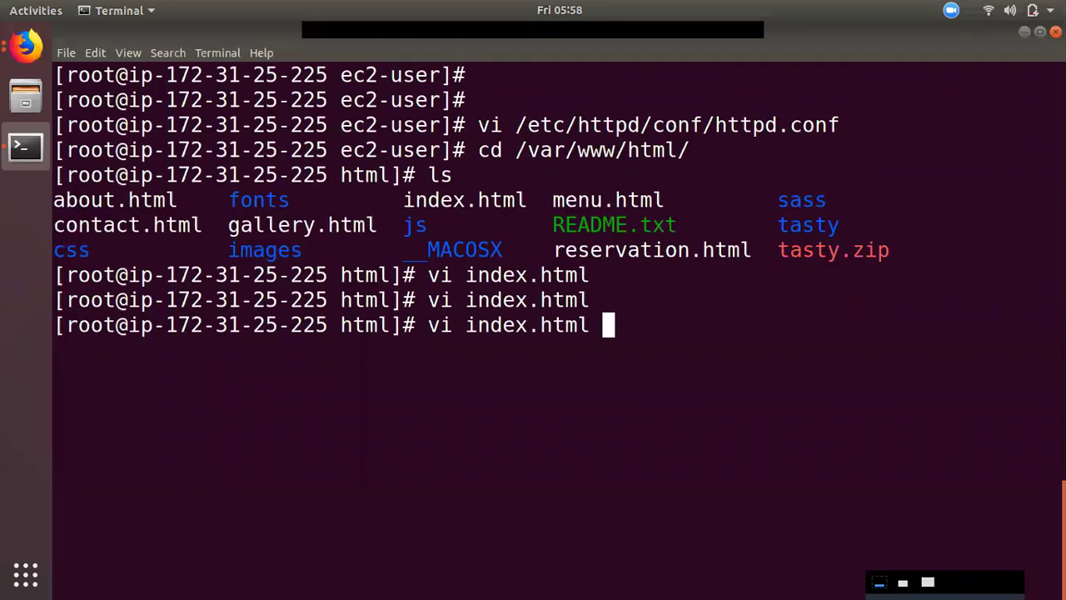
key("Return")
Look through index.html from the head down to its end and examine the Hotjar tracking code placed after the closing html tag
key("Down")
key("Down")
key("Down")
key("Down")
key("Down")
key("Down")
key("Down")
key("Down")
key("Down")
key("Down")
key("Down")
key("Down")
key("Down")
key("Down")
key("Down")
key("Down")
key("Down")
key("Down")
key("Down")
key("Down")
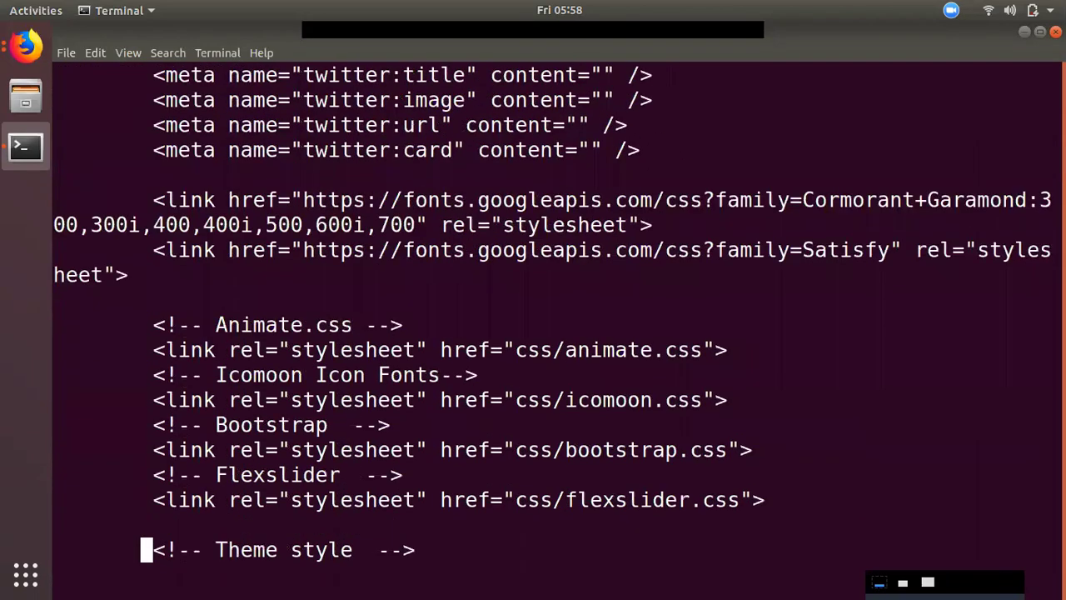
key("Down")
key("Down")
key("Down")
key("Down")
key("Down")
key("Down")
key("Down")
key("Down")
key("Down")
key("Down")
key("Down")
key("Down")
key("Down")
key("Down")
key("Down")
key("Down")
key("Down")
key("Down")
key("Down")
key("Down")
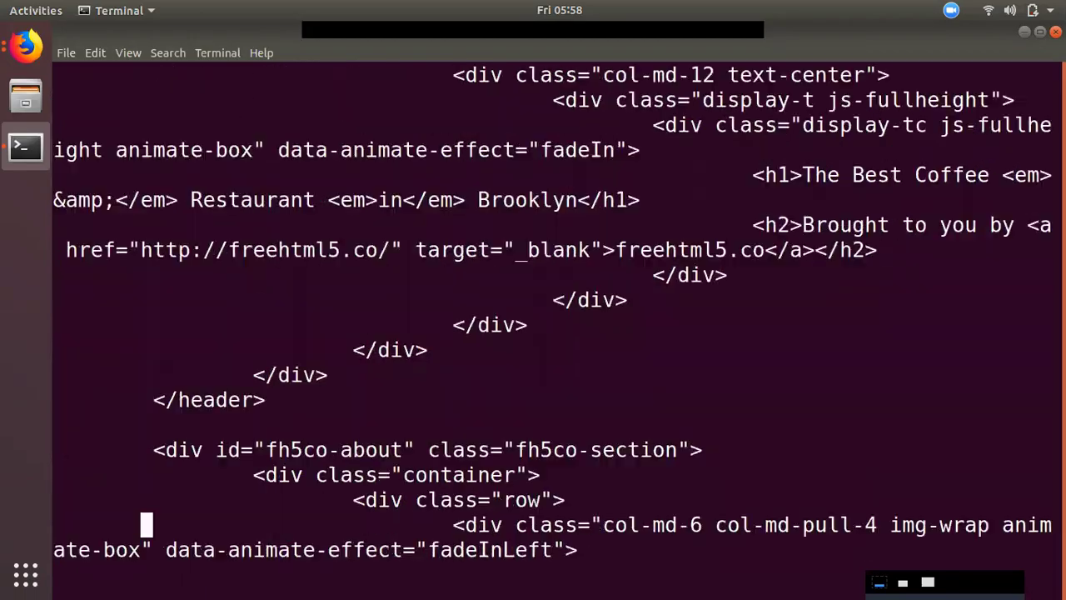
key("Down")
key("Down")
key("Down")
key("Down")
key("Down")
key("Down")
key("Down")
key("Down")
key("Down")
key("Down")
key("Down")
key("Down")
key("Down")
key("Down")
key("Down")
key("Down")
key("Down")
key("Down")
key("Down")
key("Down")
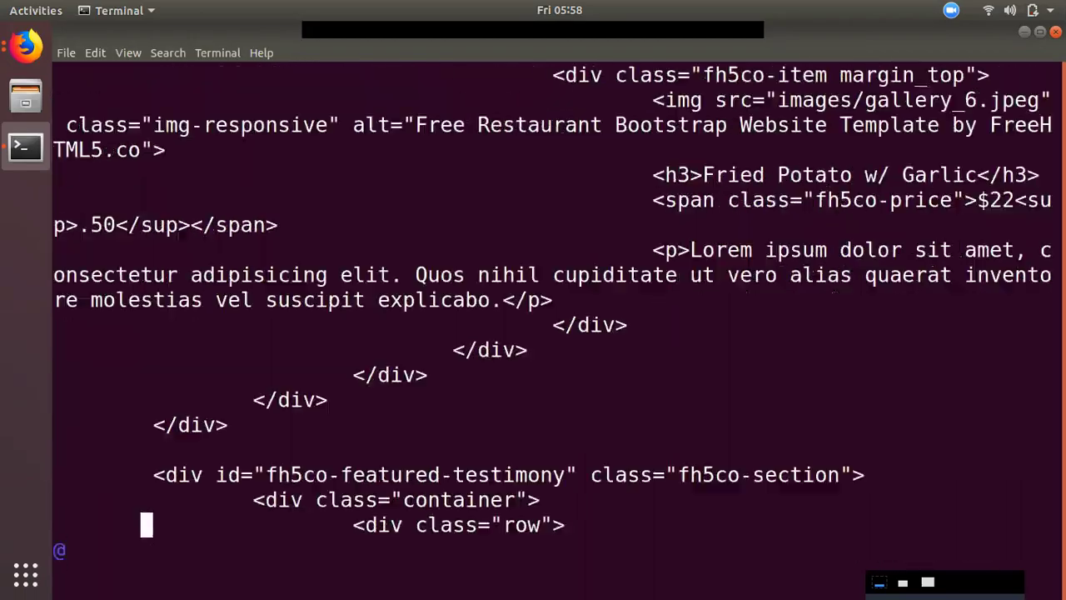
key("Down")
key("Down")
key("Down")
key("Down")
key("Down")
key("Down")
key("Down")
key("Down")
key("Down")
key("Down")
key("Down")
key("Down")
key("Down")
key("Down")
key("Down")
key("Down")
key("Down")
key("Down")
key("Down")
key("Down")
key("Down")
key("Down")
key("Down")
key("Down")
key("Down")
key("Down")
key("Down")
key("Down")
key("Down")
key("Down")
key("Down")
key("Down")
key("Down")
key("Down")
key("Down")
key("Down")
key("Down")
key("Down")
key("Down")
key("Down")
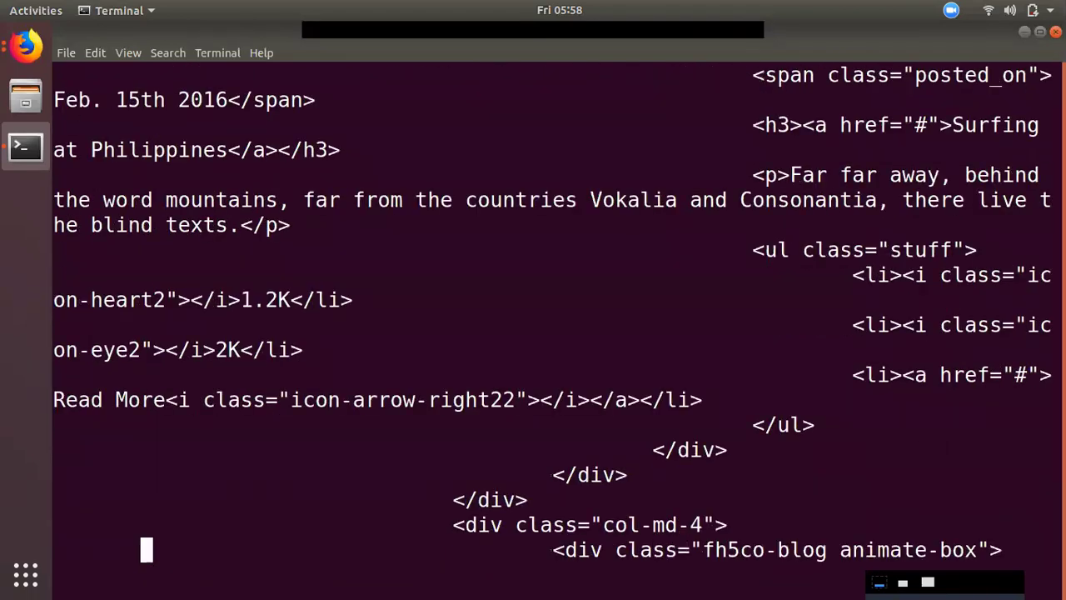
key("Down")
key("Down")
key("Down")
key("Down")
key("Down")
key("Down")
key("Down")
key("Down")
key("Down")
key("Down")
key("Down")
key("Down")
key("Down")
key("Down")
key("Down")
key("Down")
key("Down")
key("Down")
key("Down")
key("Down")
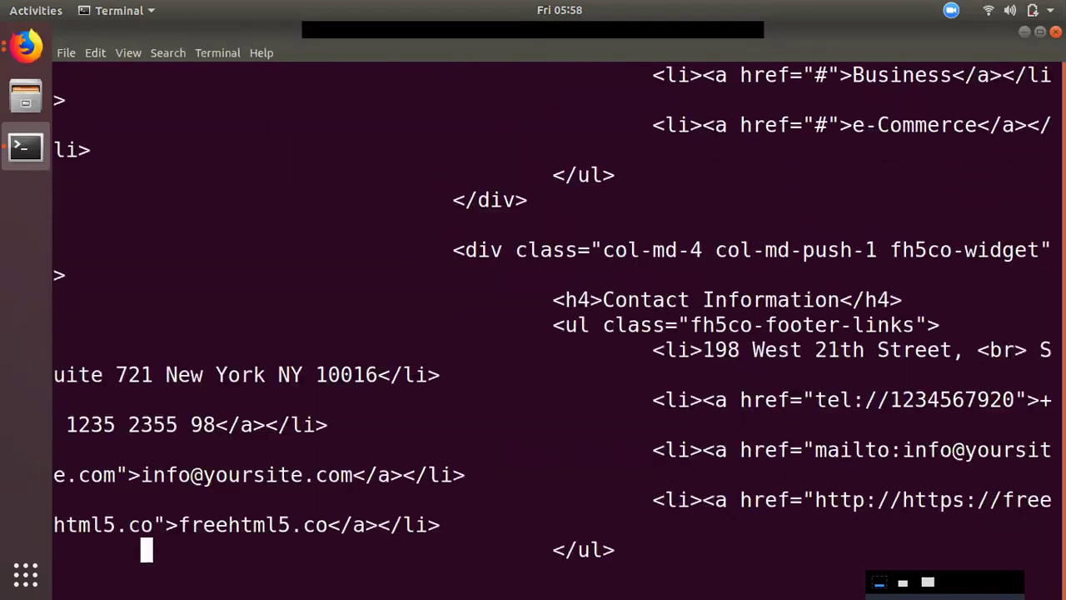
key("Down")
key("Down")
key("Down")
key("Down")
key("Down")
key("Down")
key("Down")
key("Down")
key("Down")
key("Down")
key("Down")
key("Down")
key("Down")
key("Down")
key("Down")
key("Down")
key("Down")
key("Down")
key("Down")
key("Down")
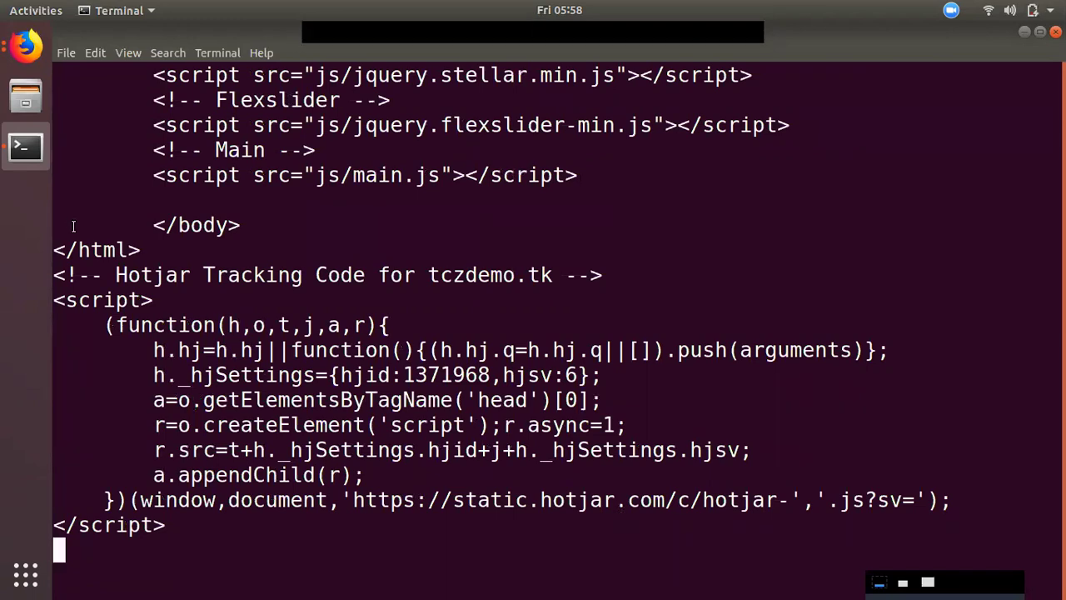
left_click_drag(55, 241, 209, 528)
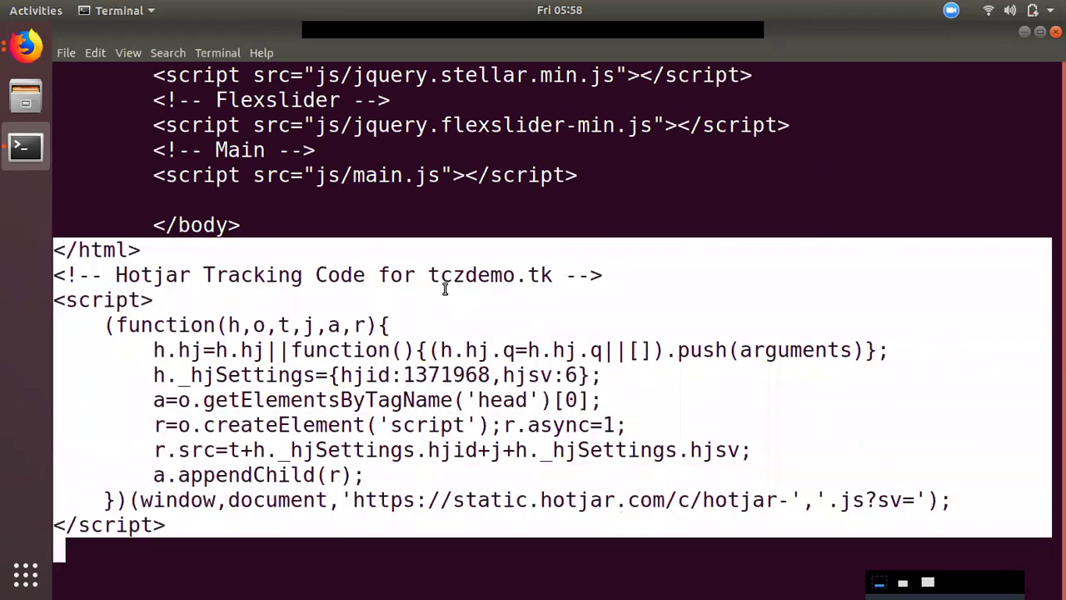
left_click(484, 356)
Switch to Hotjar in Firefox and try to verify the tracking code installation for the site listed above tczdemo.tk
left_click(25, 46)
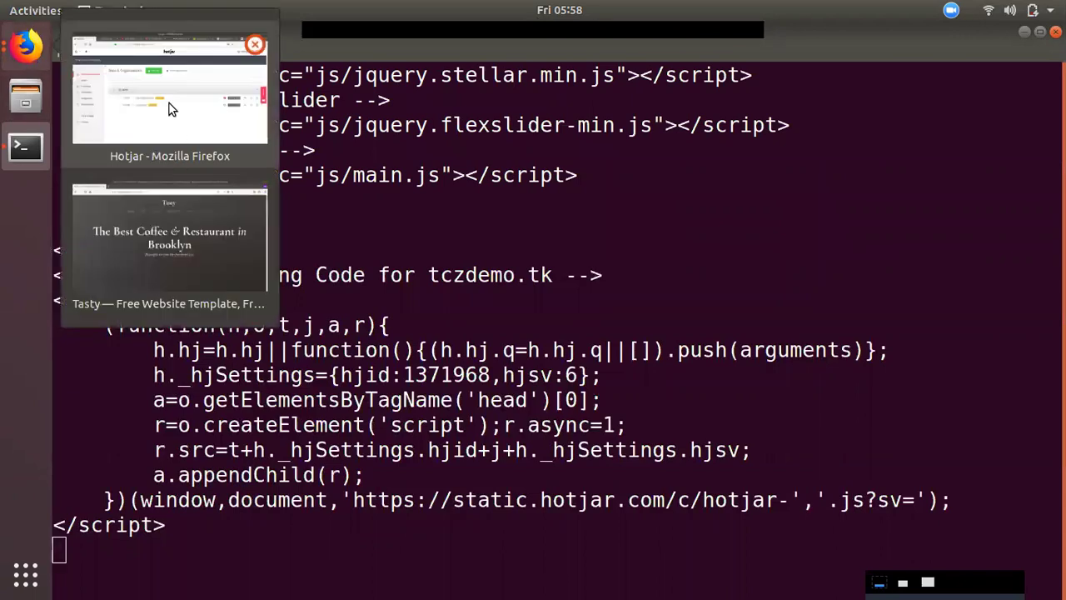
left_click(169, 104)
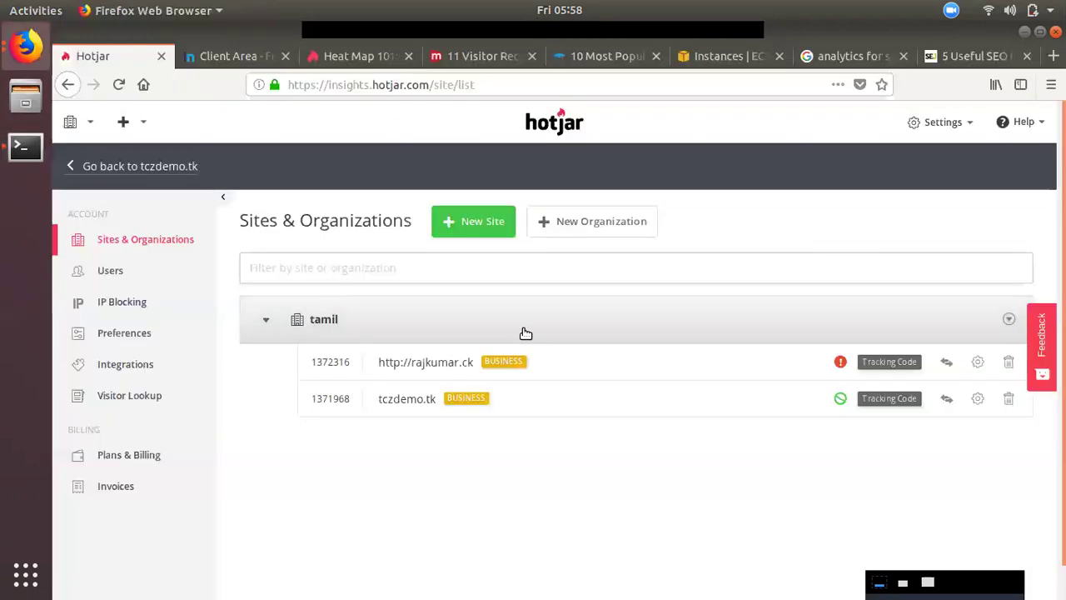
left_click(889, 368)
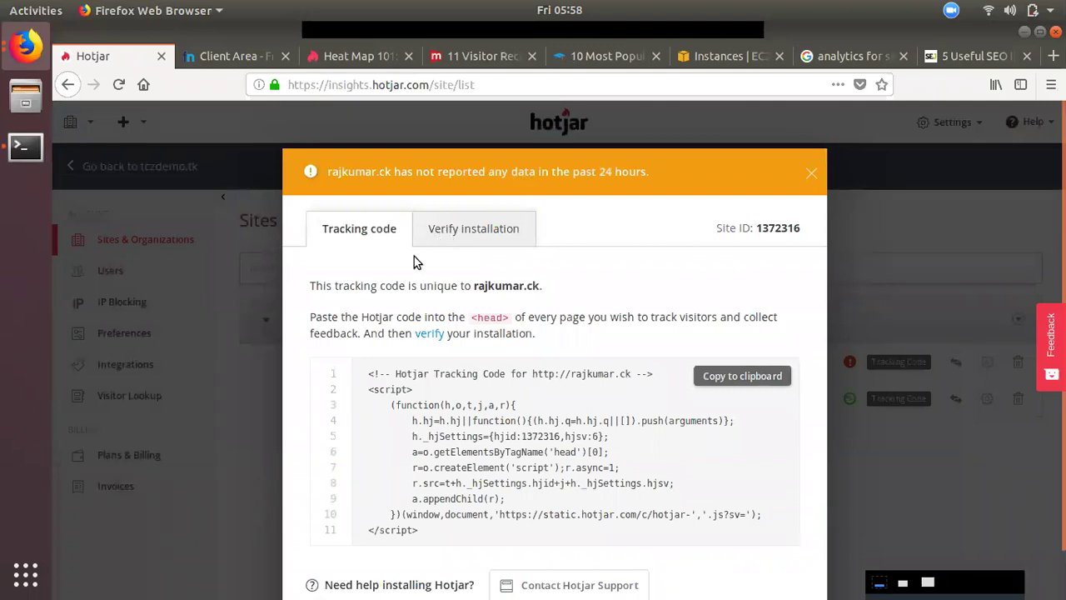
left_click(450, 237)
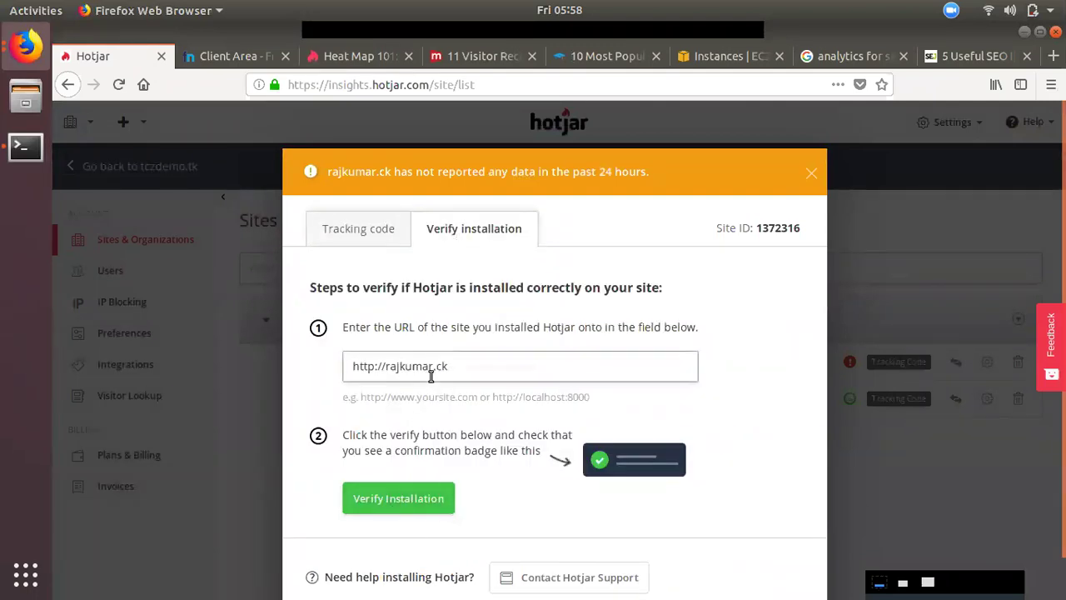
left_click(400, 507)
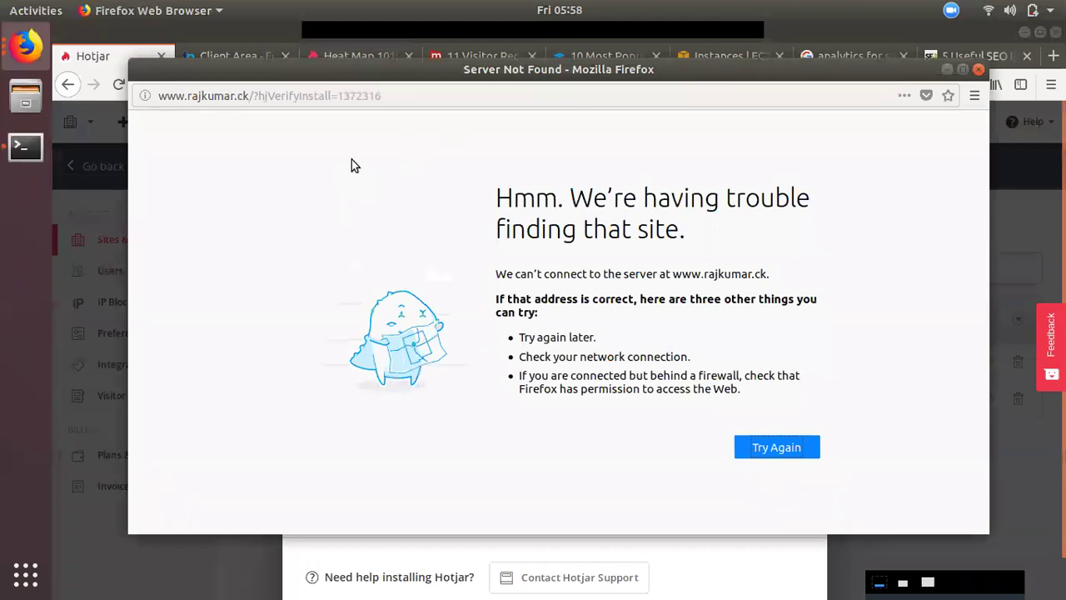
left_click(979, 69)
left_click(816, 209)
Verify the Hotjar installation on tczdemo.tk from its tracking code dialog and return to the sites list
left_click(898, 398)
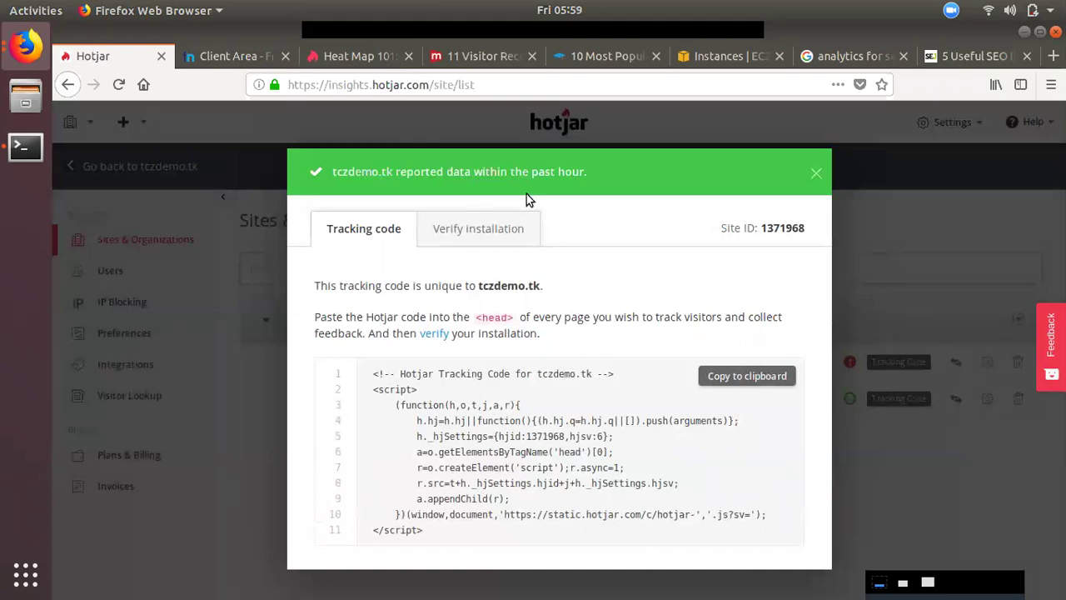
left_click(492, 230)
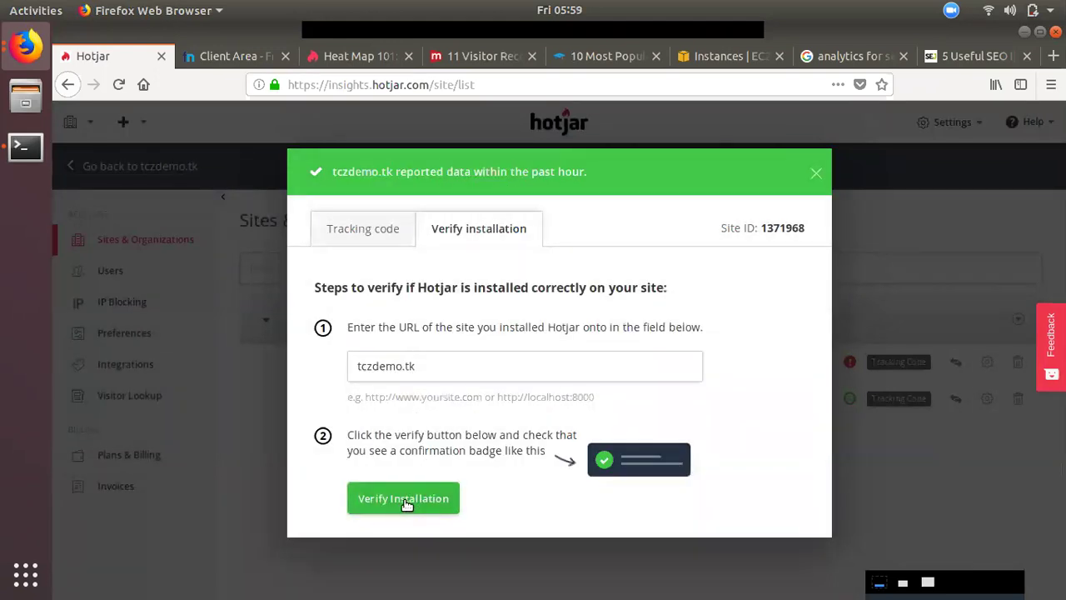
left_click(412, 498)
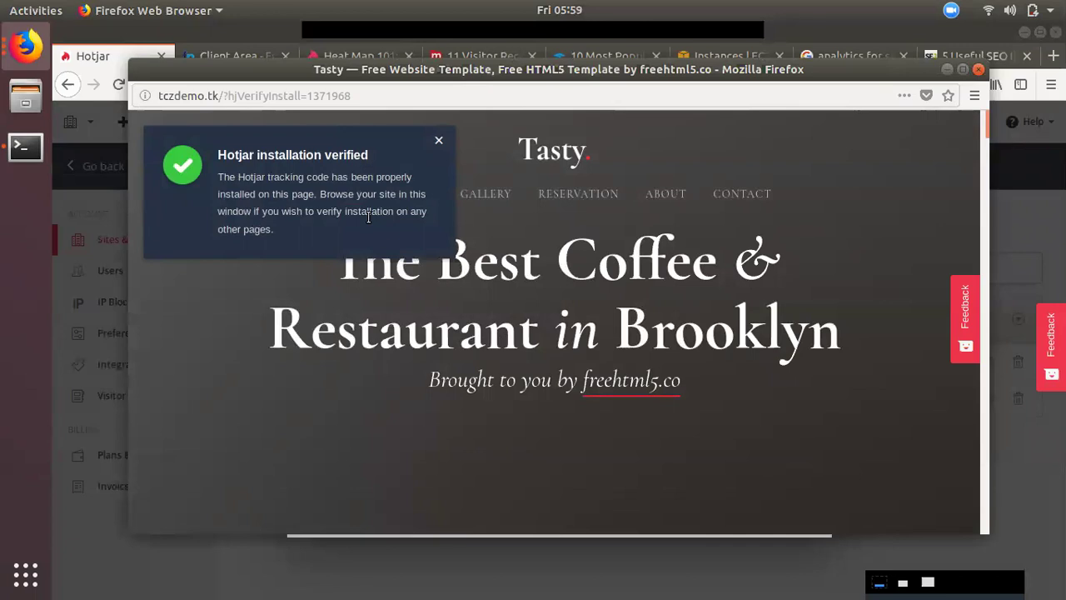
left_click(438, 143)
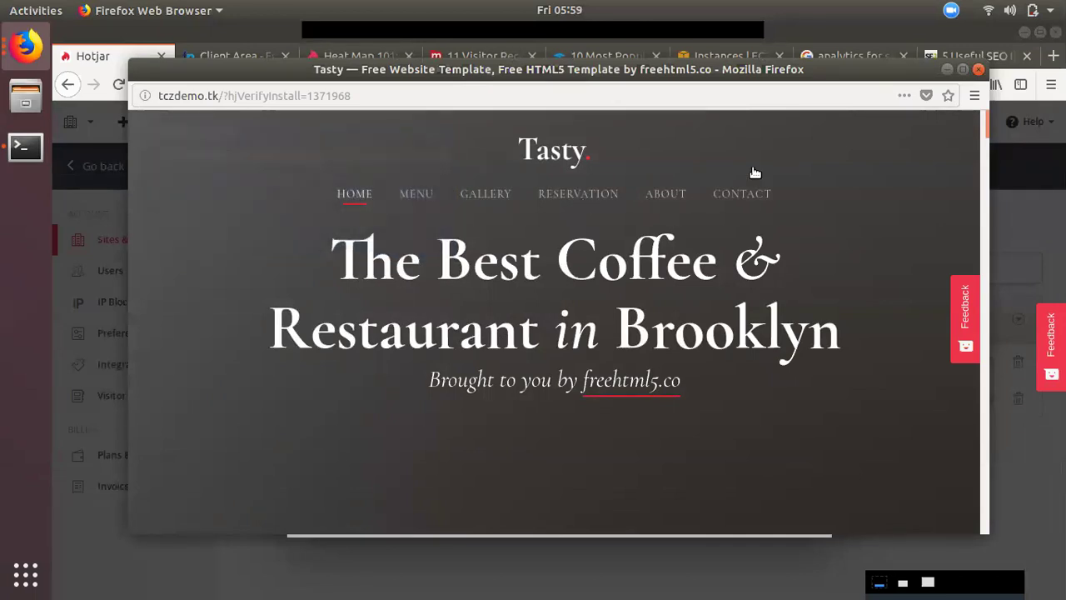
left_click(979, 69)
left_click(816, 174)
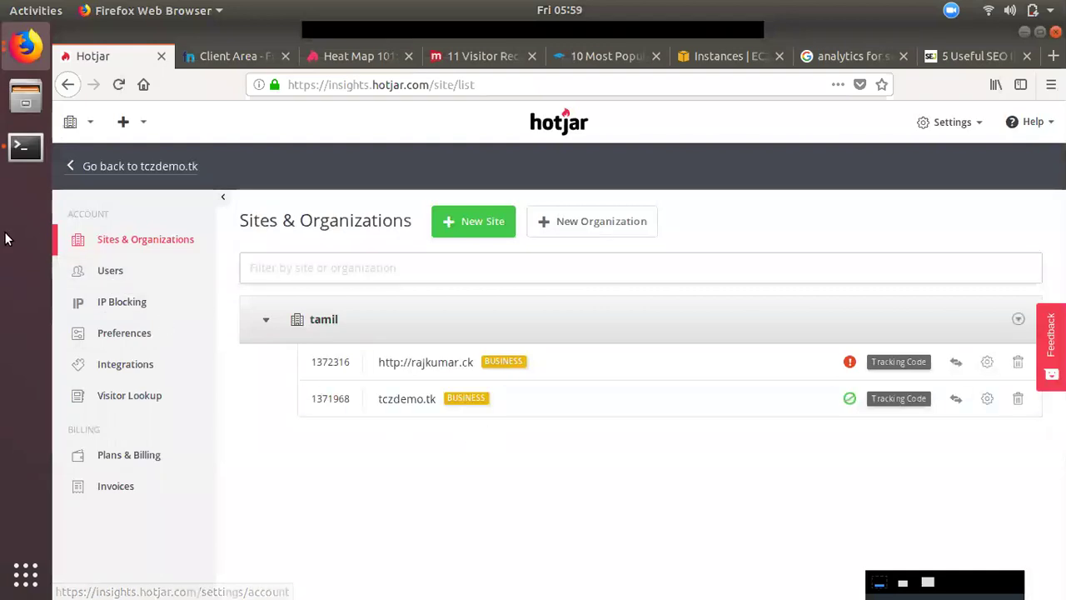
Go back to the tczdemo.tk dashboard and open the "My first heatmap" report in its phone view
left_click(244, 388)
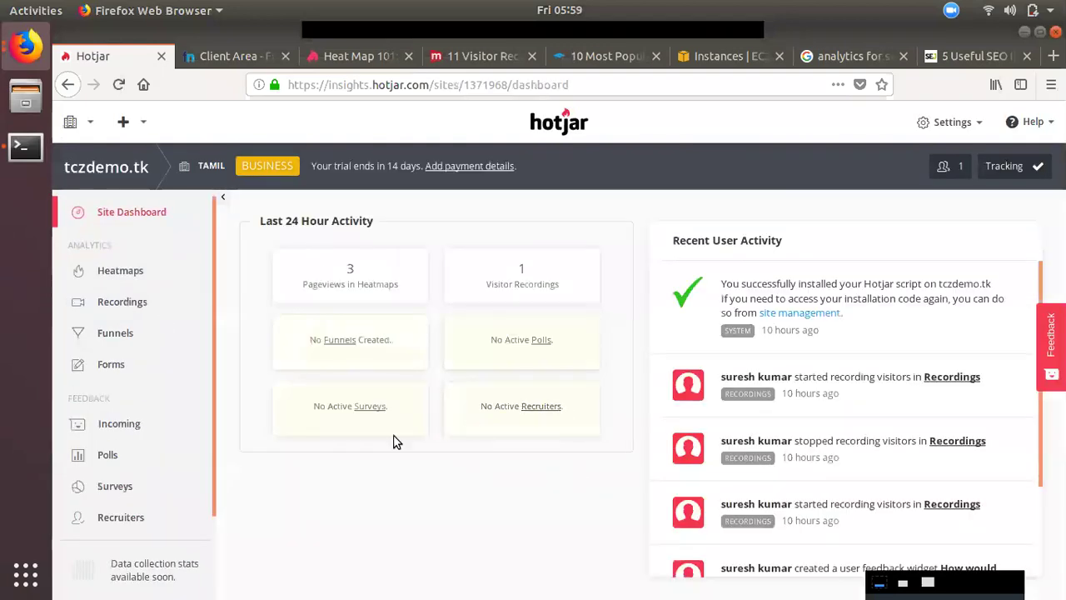
left_click(131, 275)
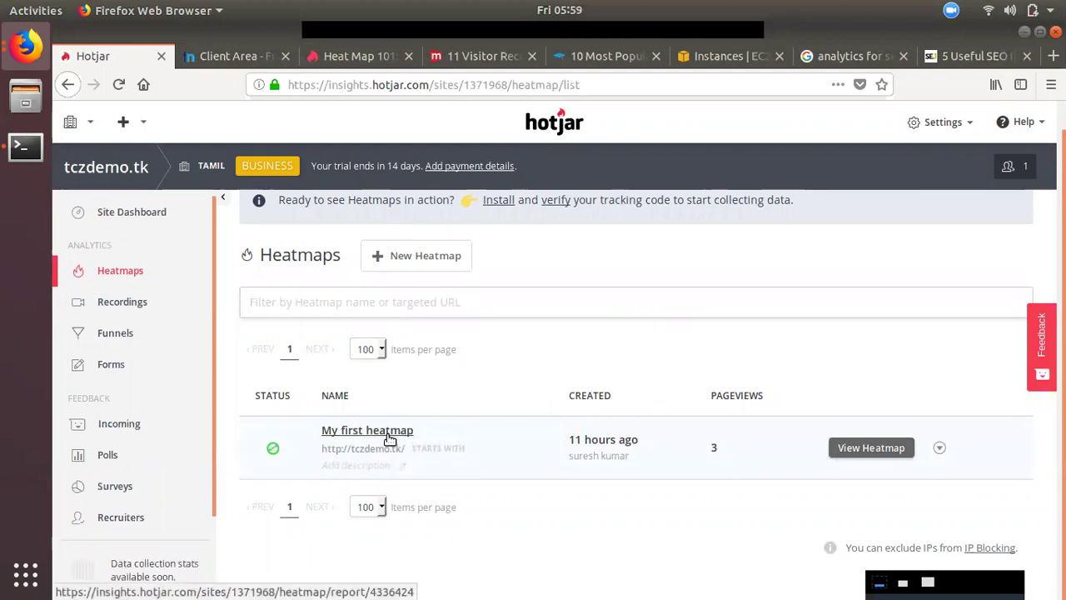
left_click(414, 448)
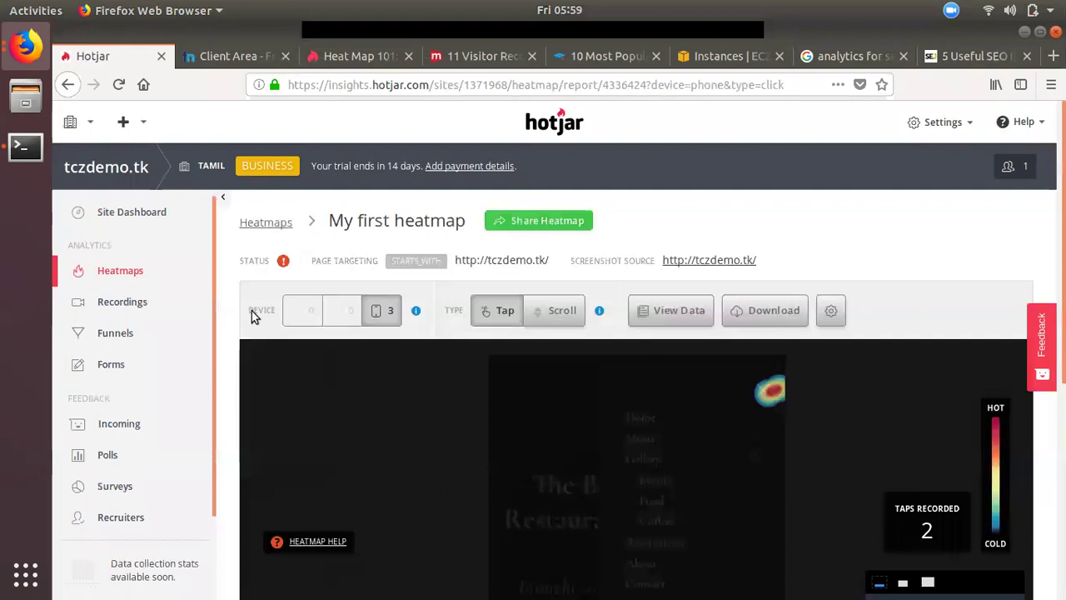
left_click(381, 310)
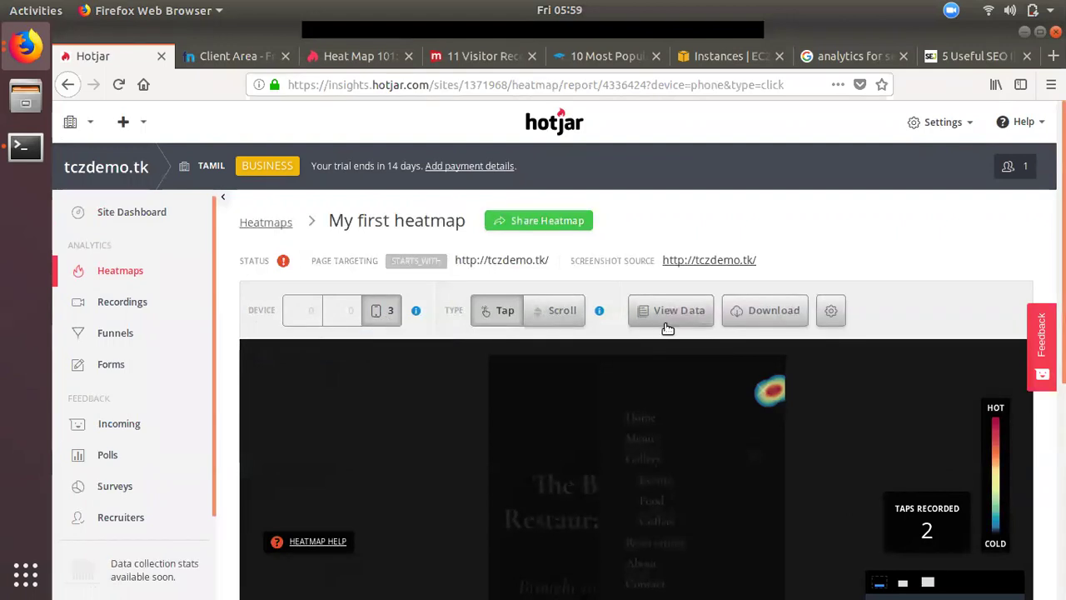
Switch the phone heatmap to the Scroll type and examine what share of visitors reached each part of the page
scroll(667, 327, "down", 3)
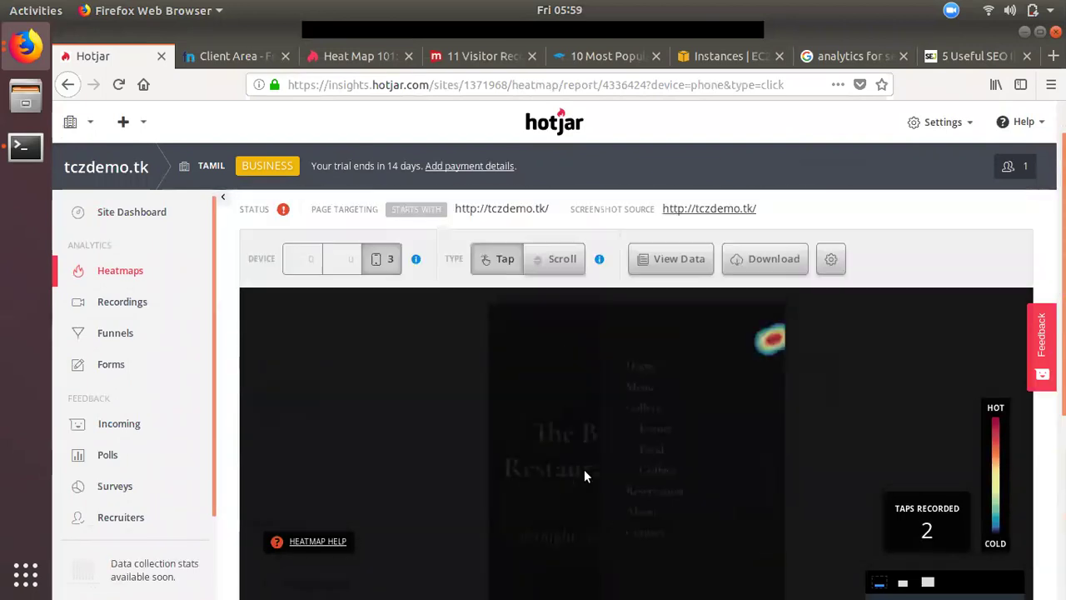
left_click(558, 274)
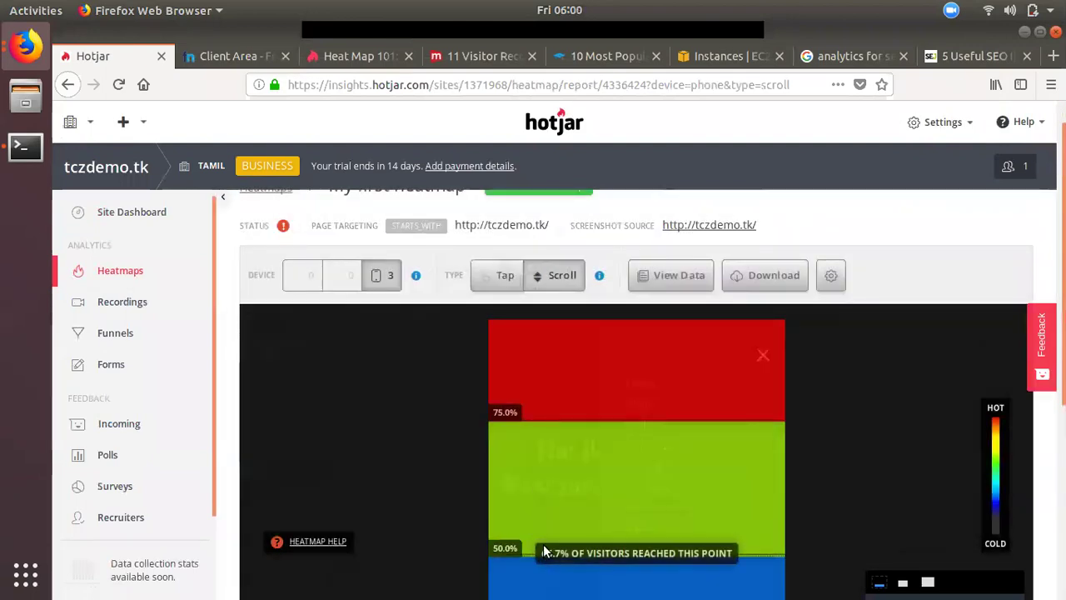
scroll(544, 544, "down", 4)
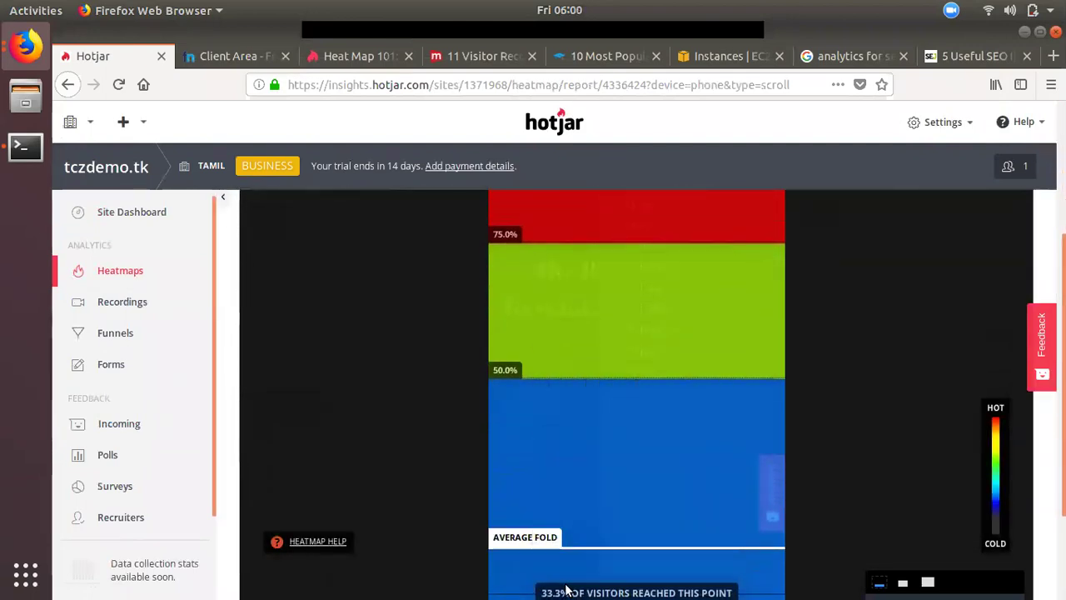
scroll(566, 590, "down", 3)
scroll(545, 442, "up", 4)
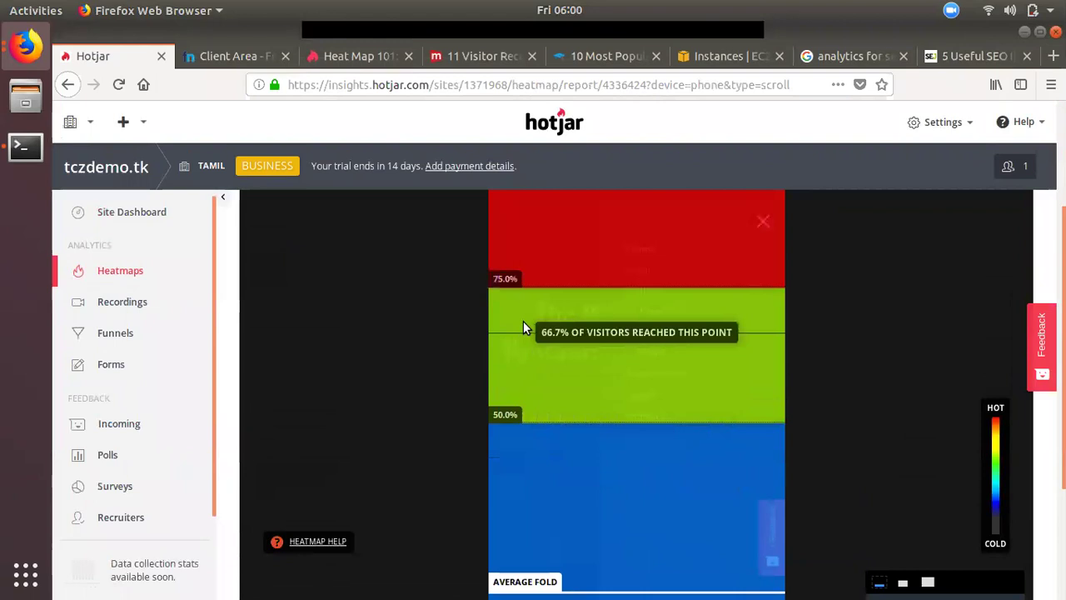
scroll(514, 372, "up", 3)
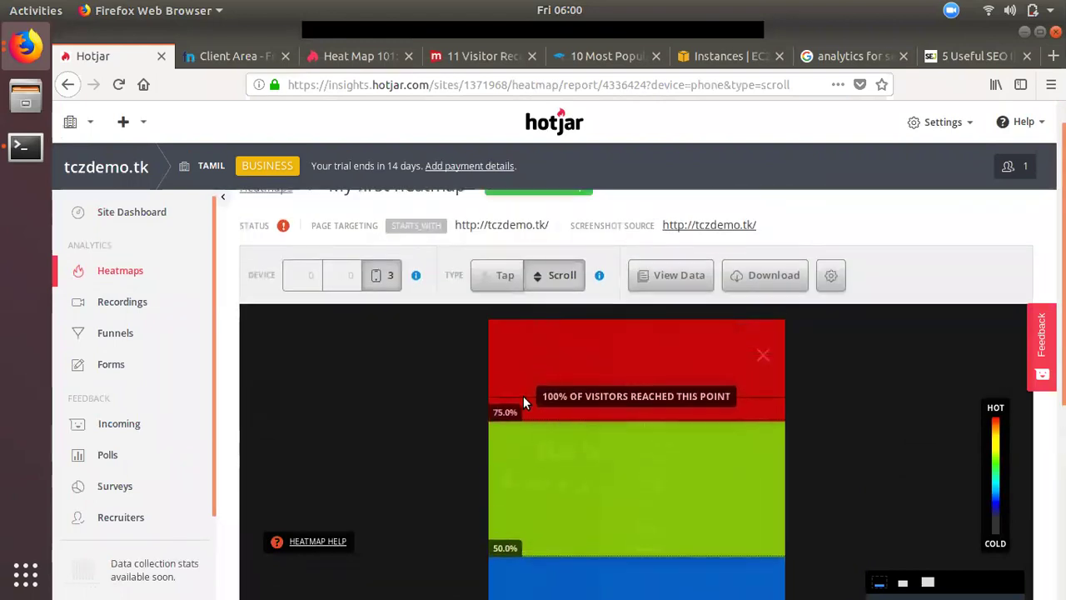
scroll(534, 429, "down", 1)
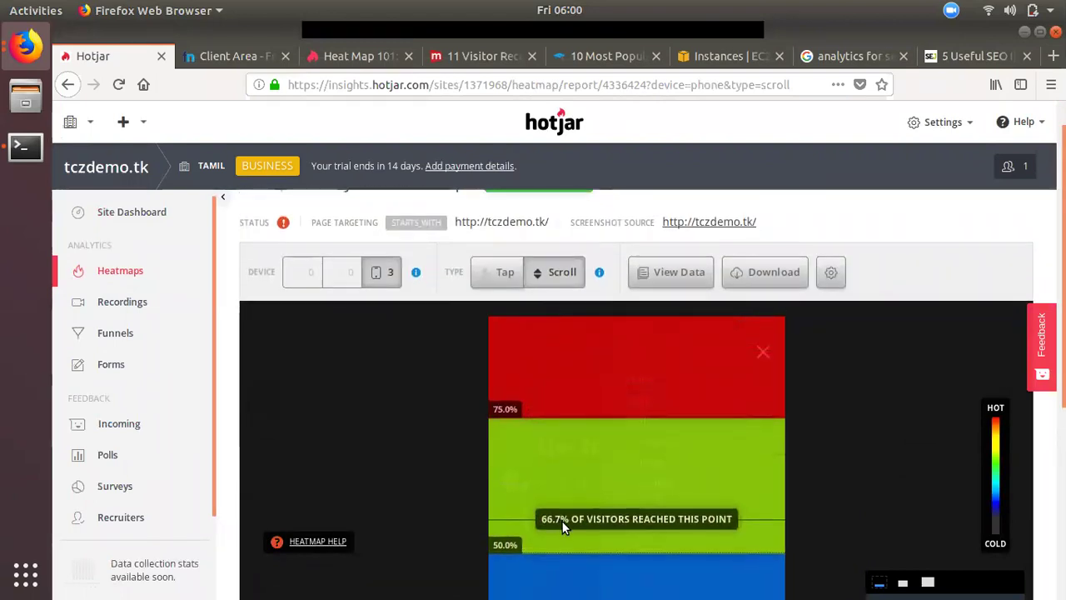
scroll(562, 525, "down", 5)
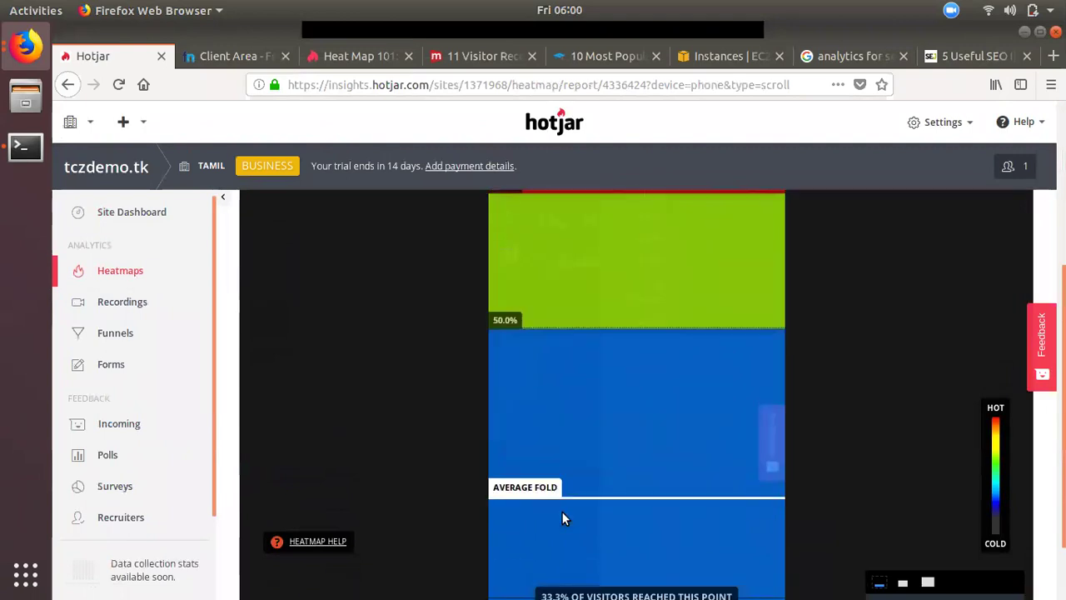
scroll(562, 519, "up", 6)
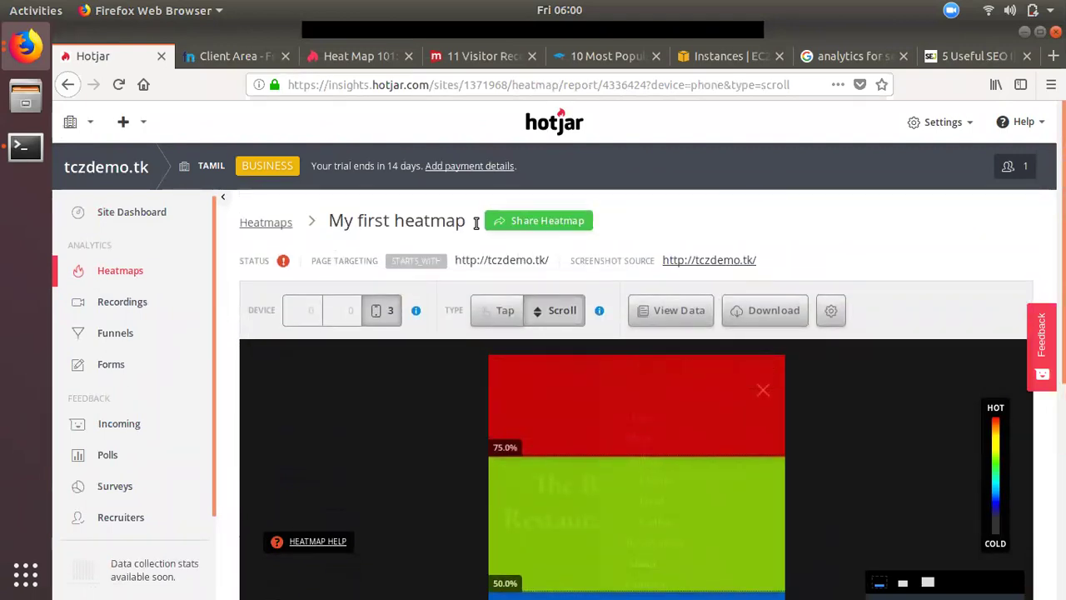
Open the tczdemo.tk Recordings list and play the 1:37 visitor recording, dismissing the keyboard shortcuts tip
left_click(129, 309)
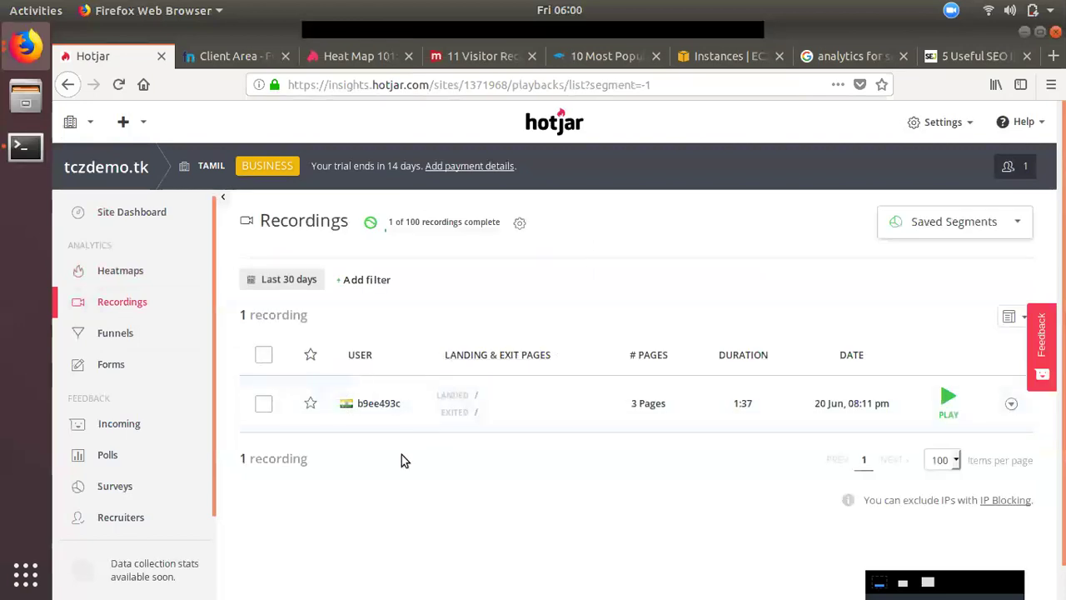
left_click(948, 401)
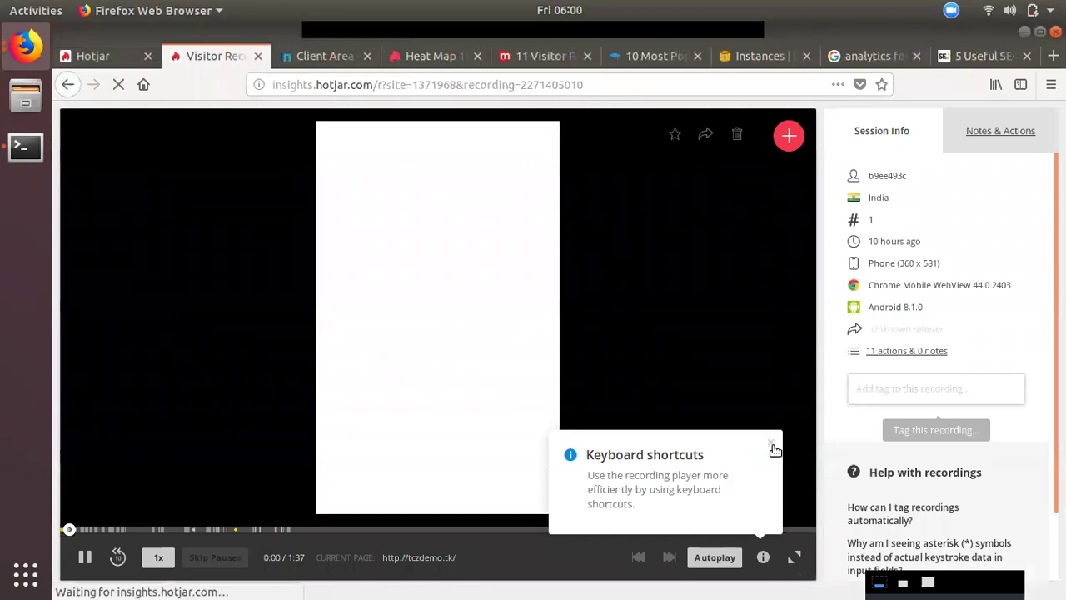
left_click(770, 442)
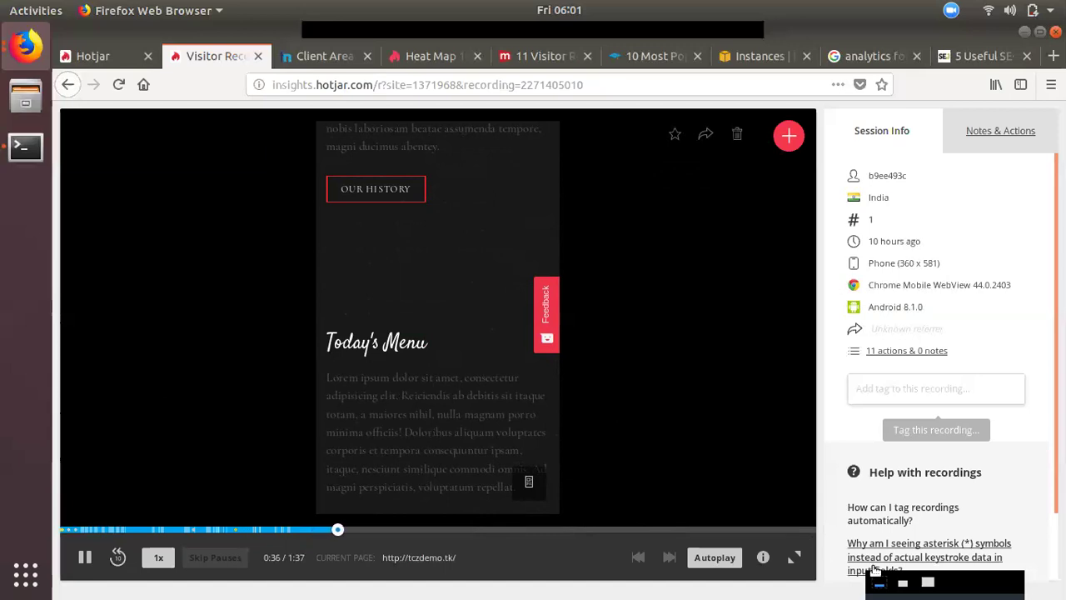
left_click(321, 56)
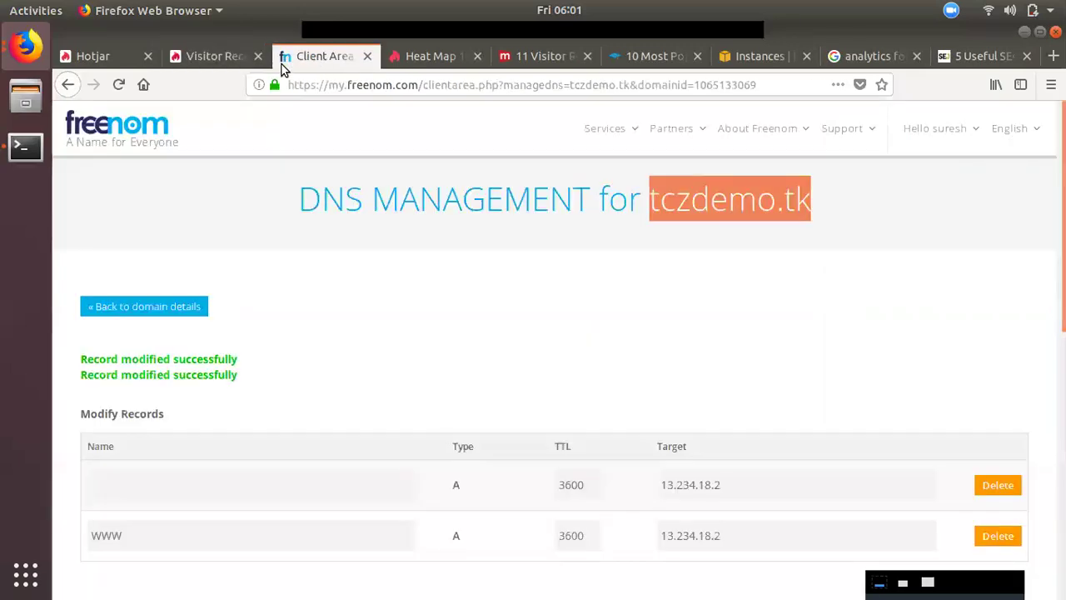
left_click(231, 60)
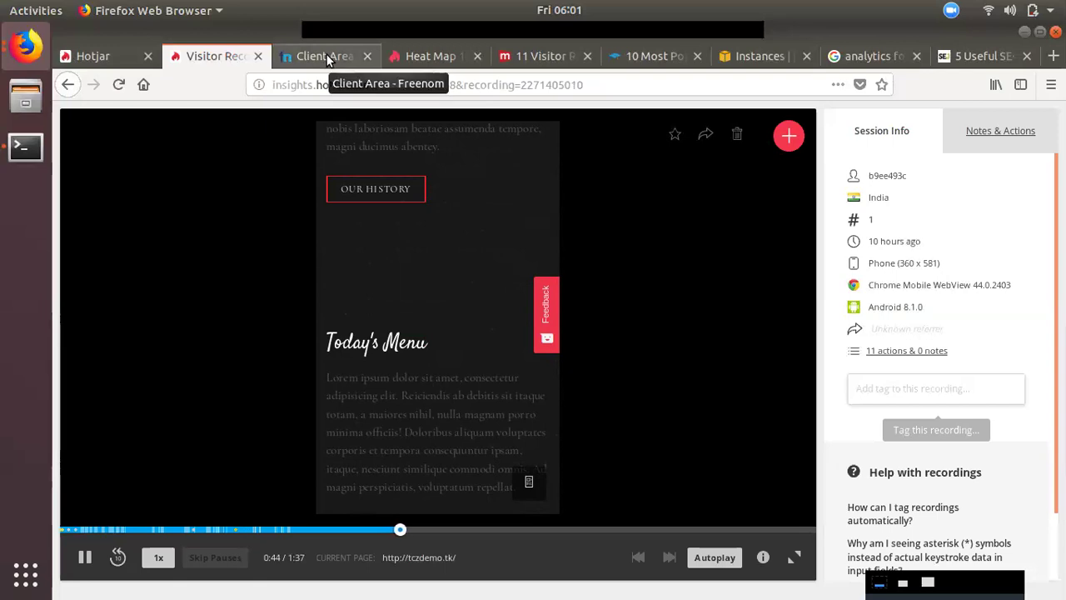
Start a new heatmap to look through its pageview, page targeting and URL match options, and return to the heatmaps list without saving
left_click(100, 58)
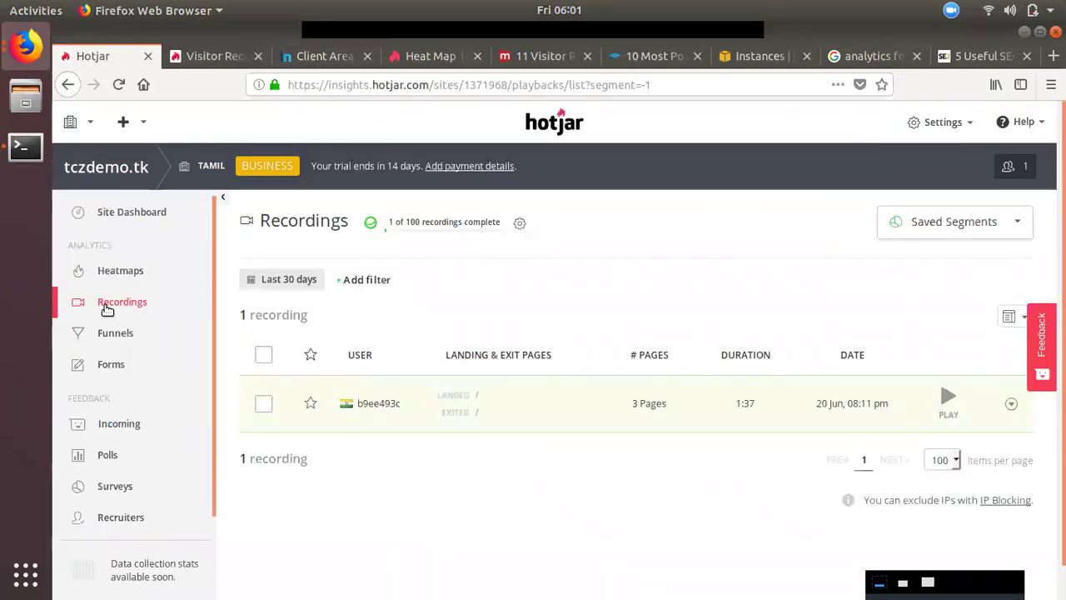
left_click(121, 270)
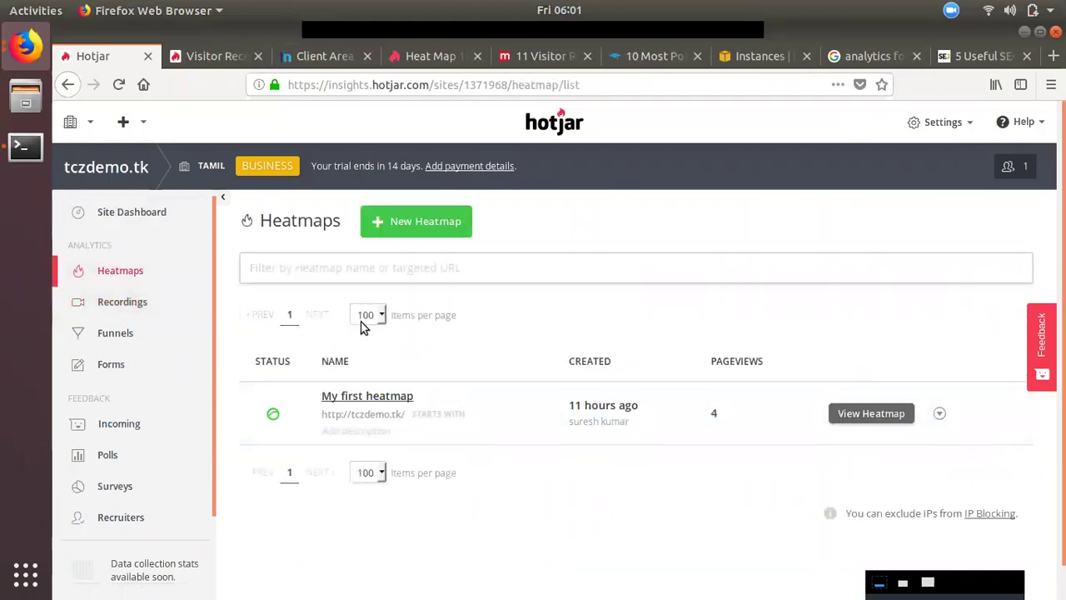
left_click(419, 230)
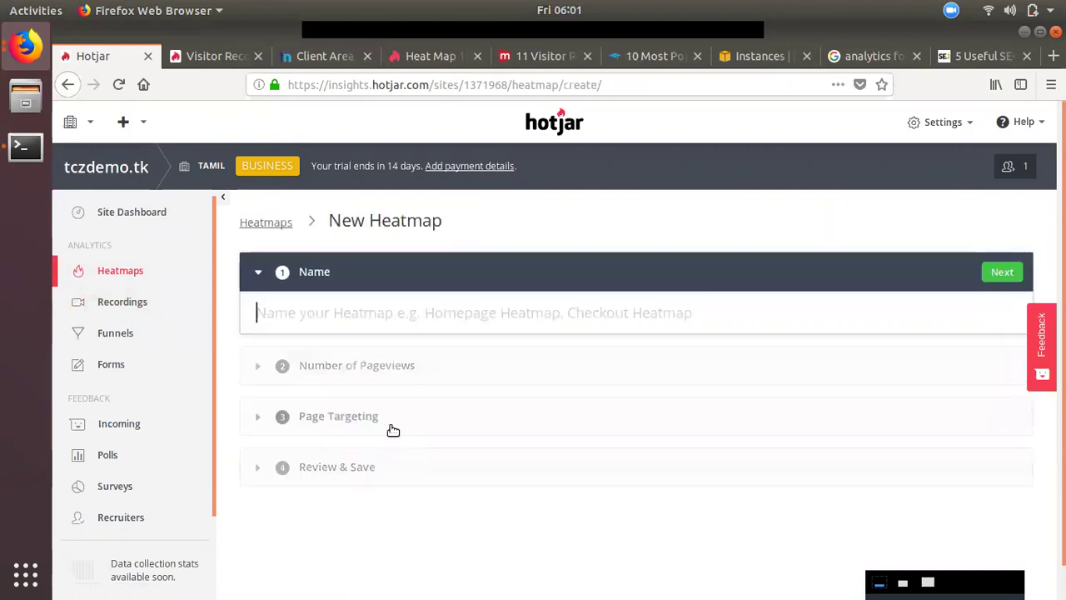
left_click(350, 370)
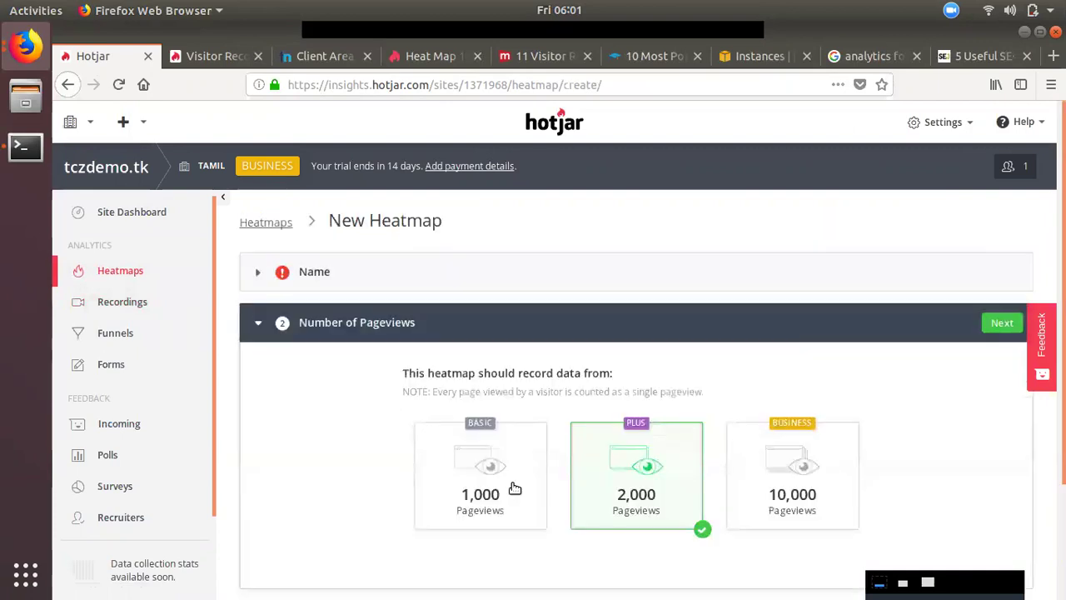
scroll(514, 534, "down", 3)
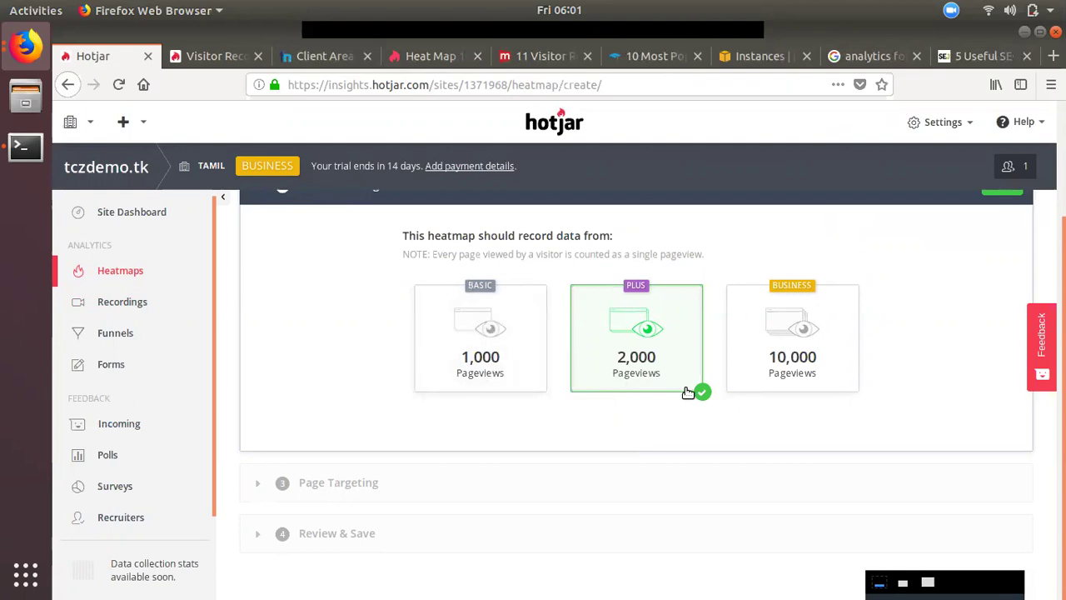
left_click(428, 492)
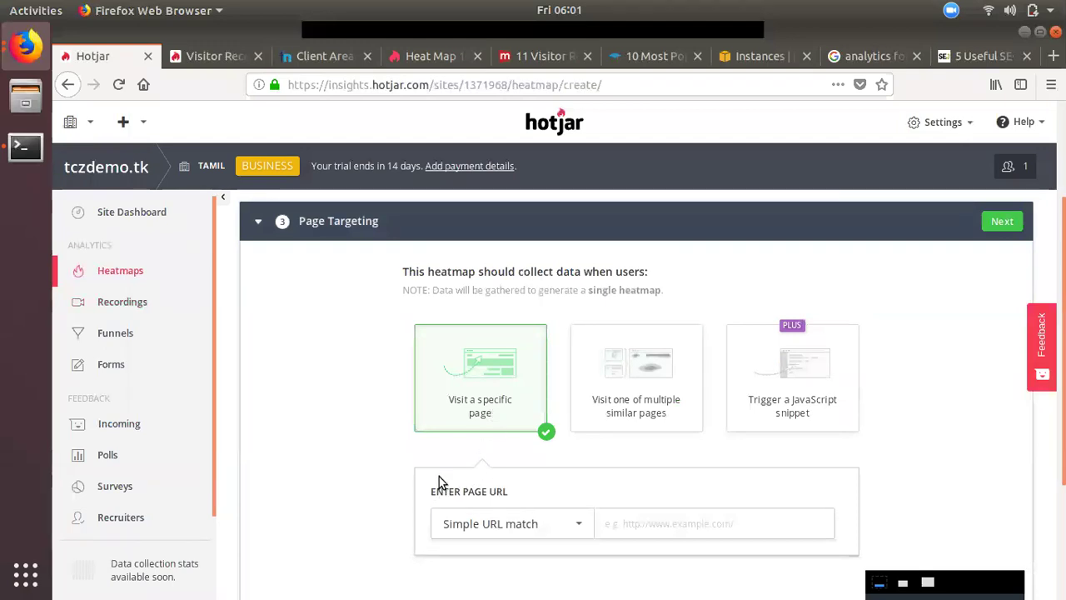
left_click(537, 530)
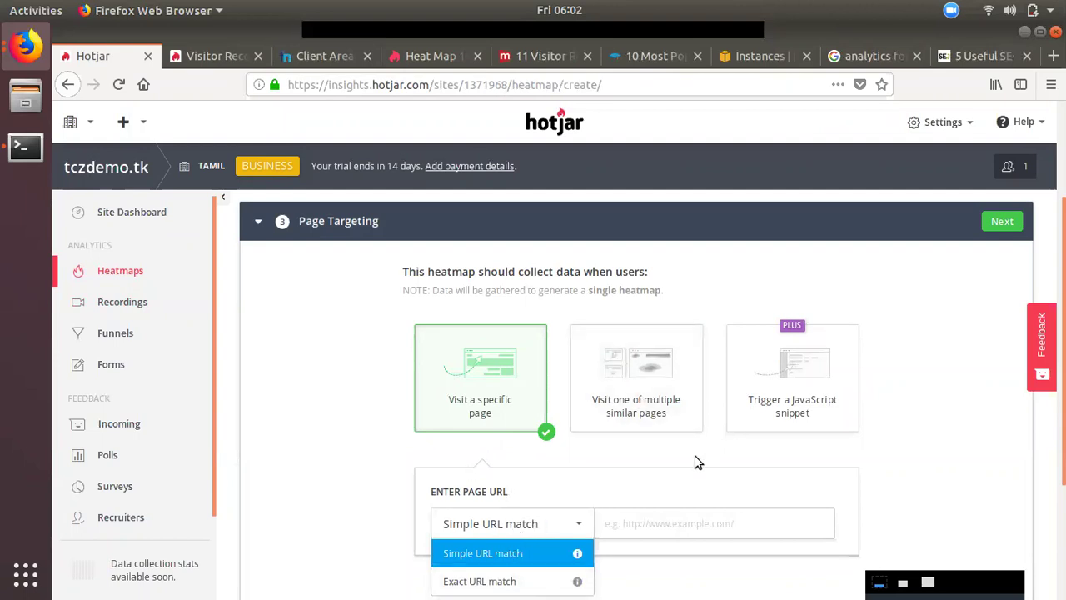
scroll(688, 467, "up", 3)
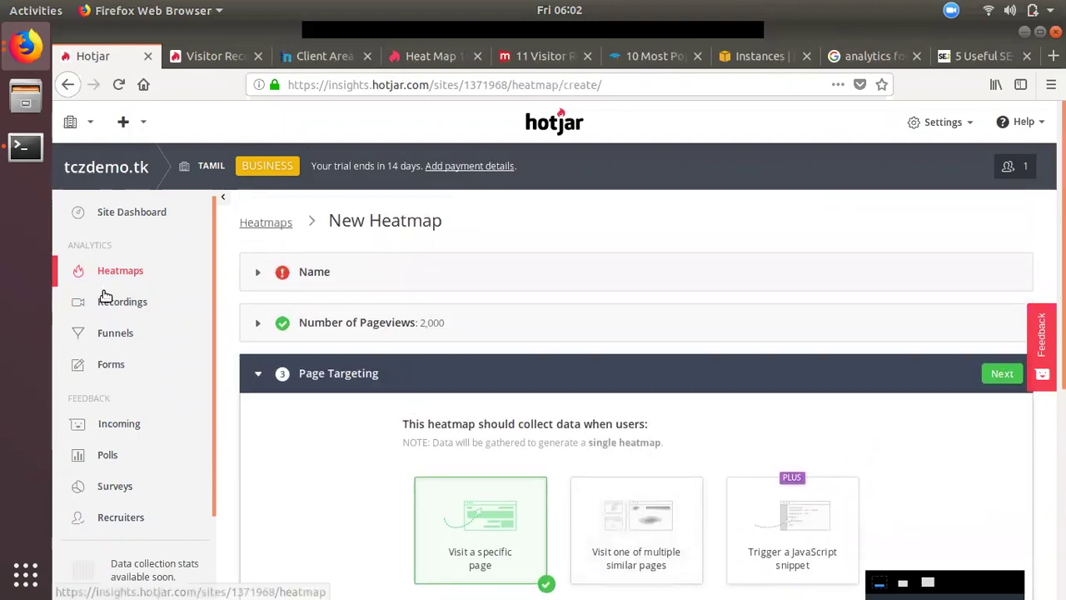
left_click(275, 225)
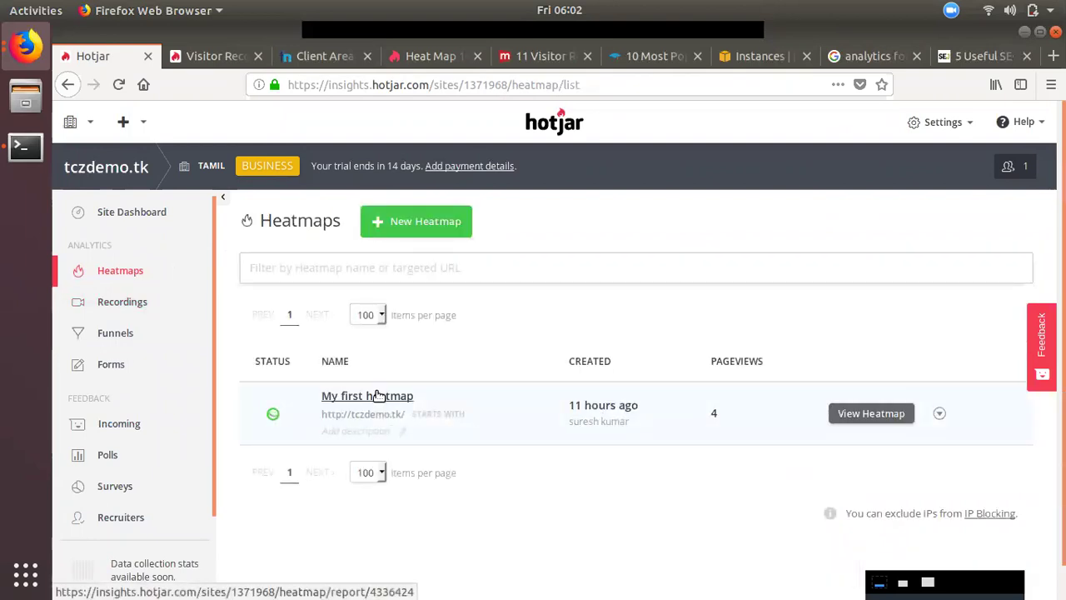
Open the "My first heatmap" report and examine its desktop click view
left_click(519, 466)
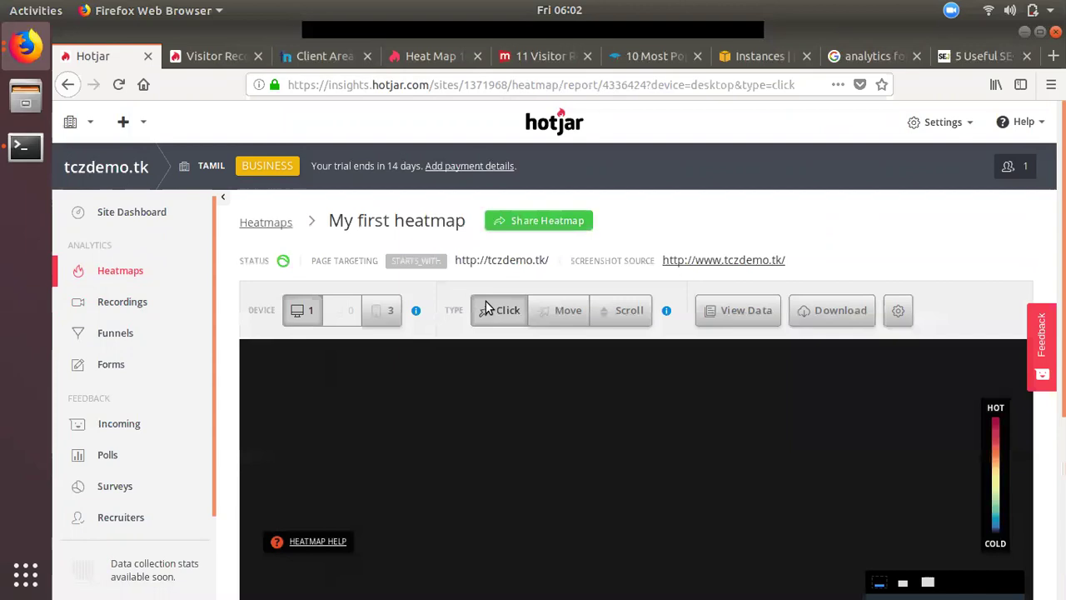
left_click(296, 315)
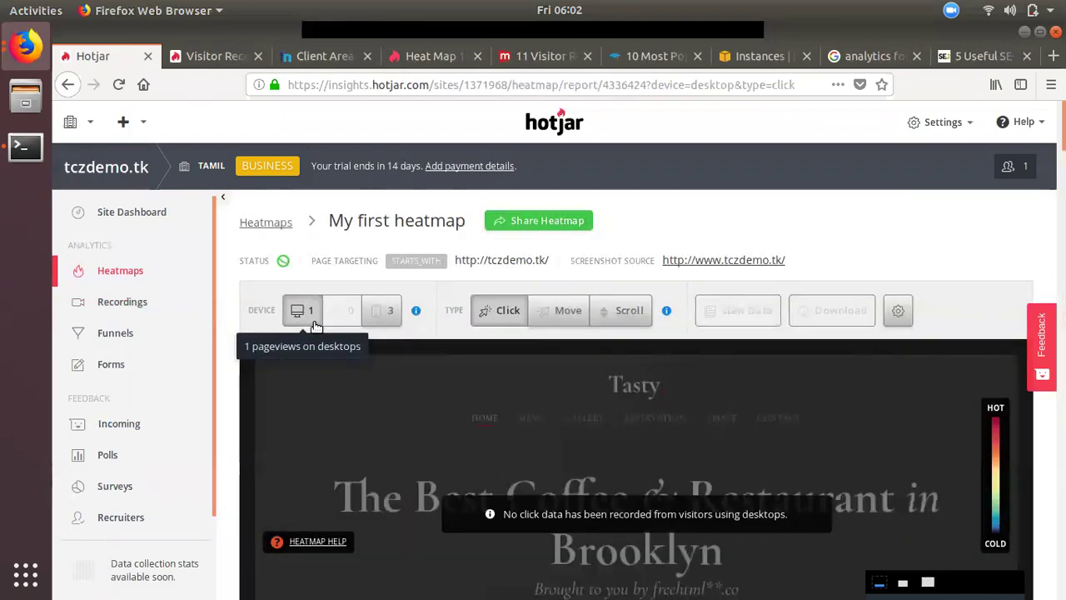
scroll(644, 572, "down", 5)
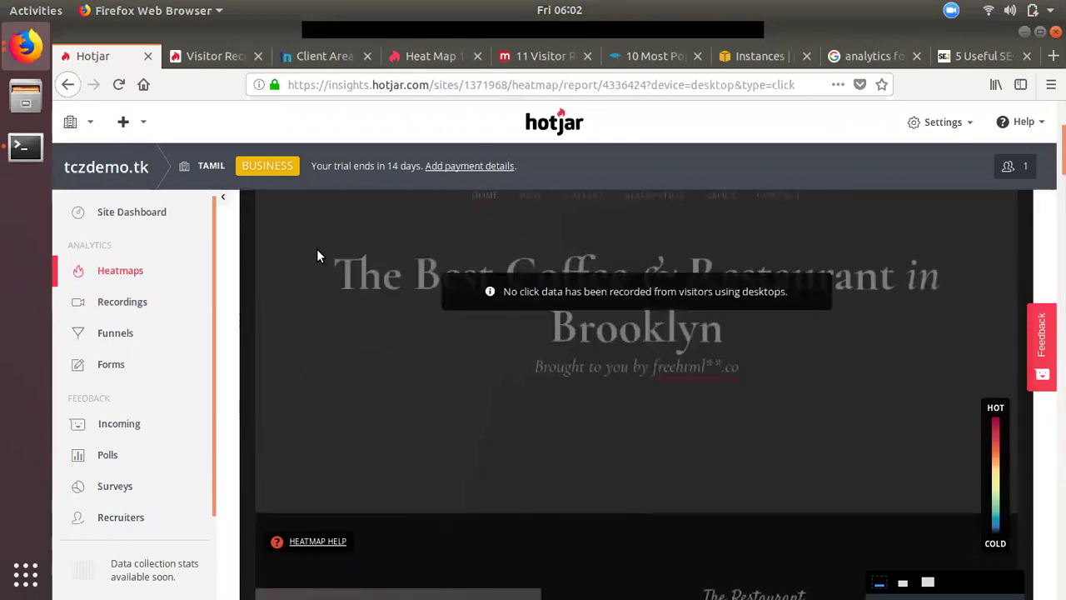
scroll(468, 430, "up", 4)
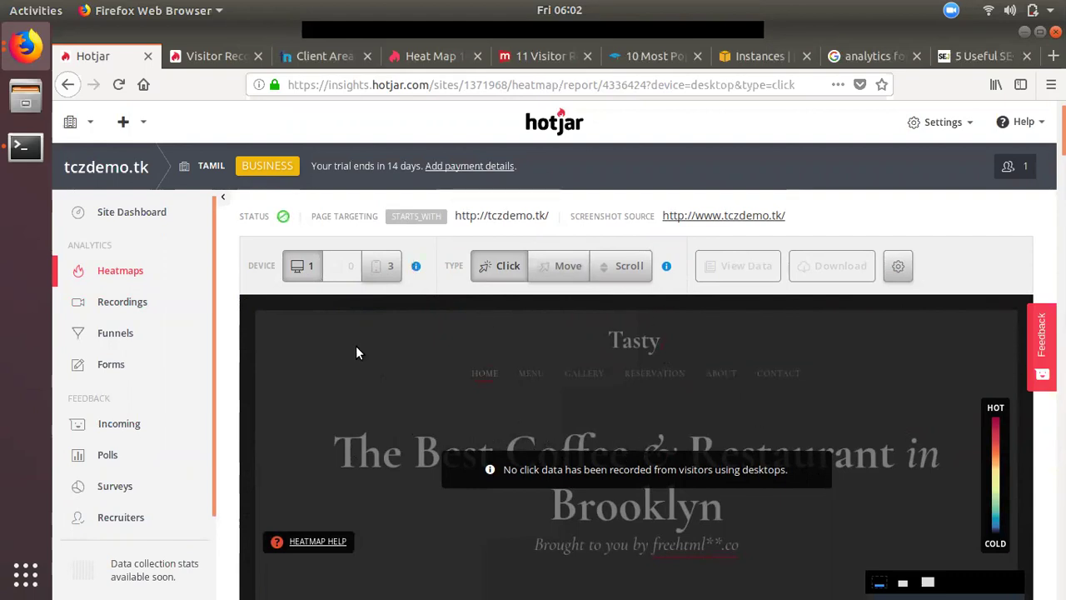
Play the 21 Jun visitor recording from the Recordings list and return to the list
left_click(116, 301)
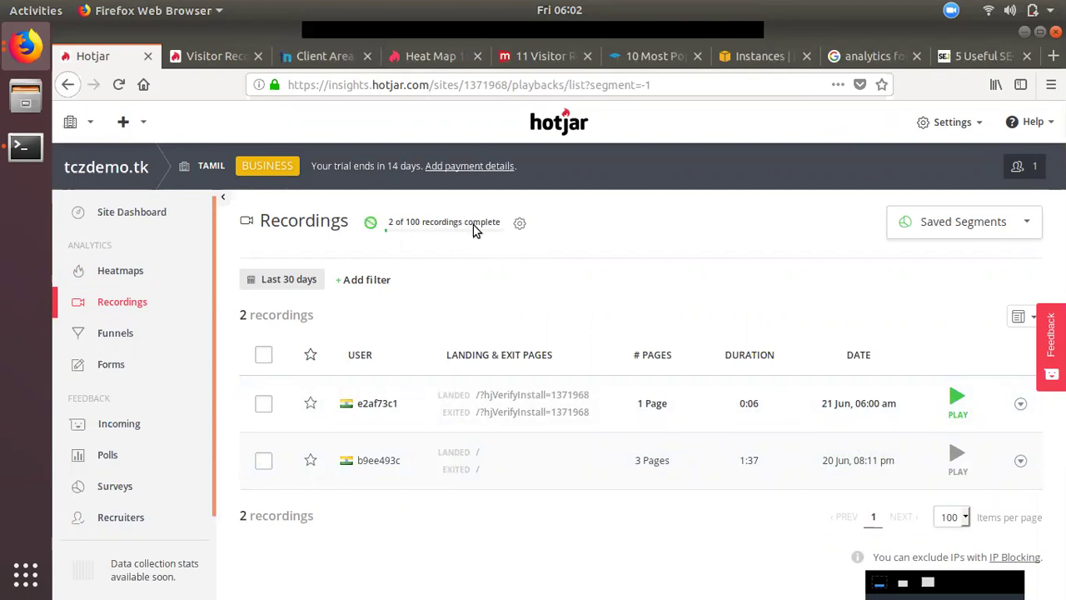
left_click_drag(387, 166, 412, 167)
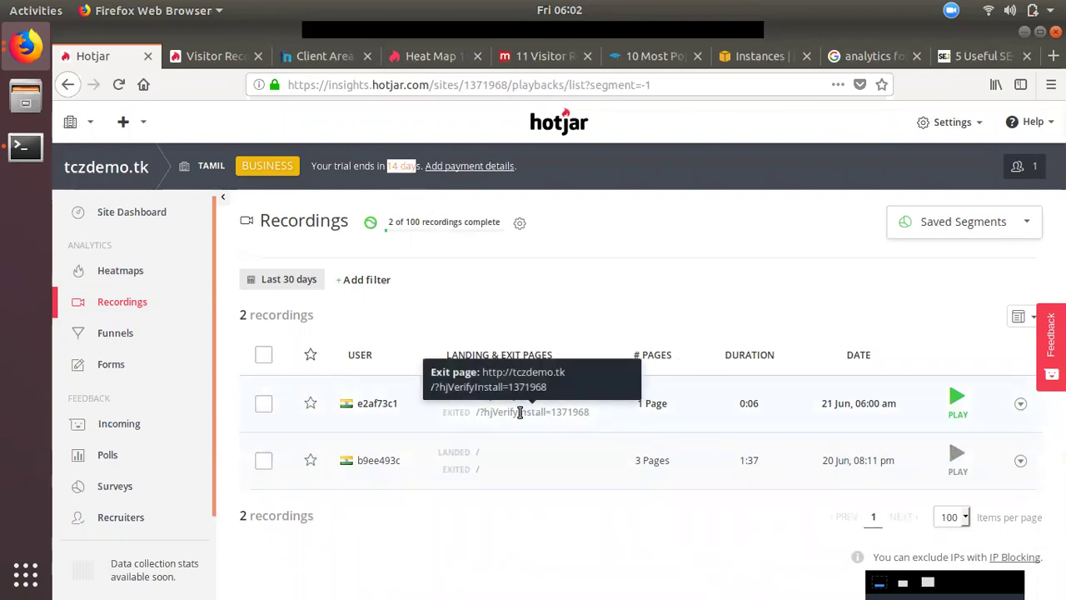
left_click(949, 417)
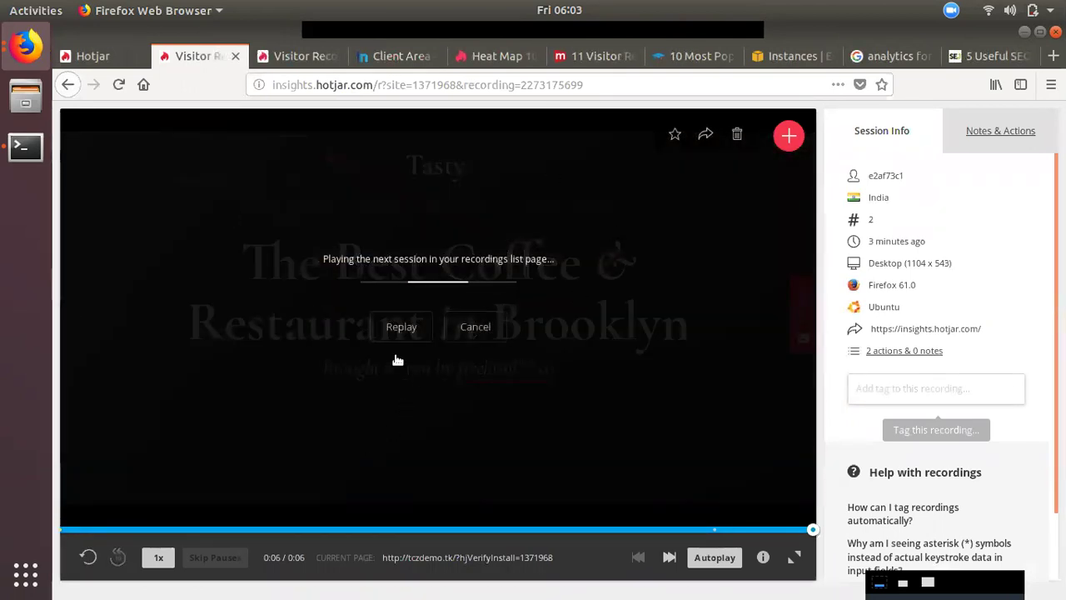
left_click(789, 137)
left_click(111, 50)
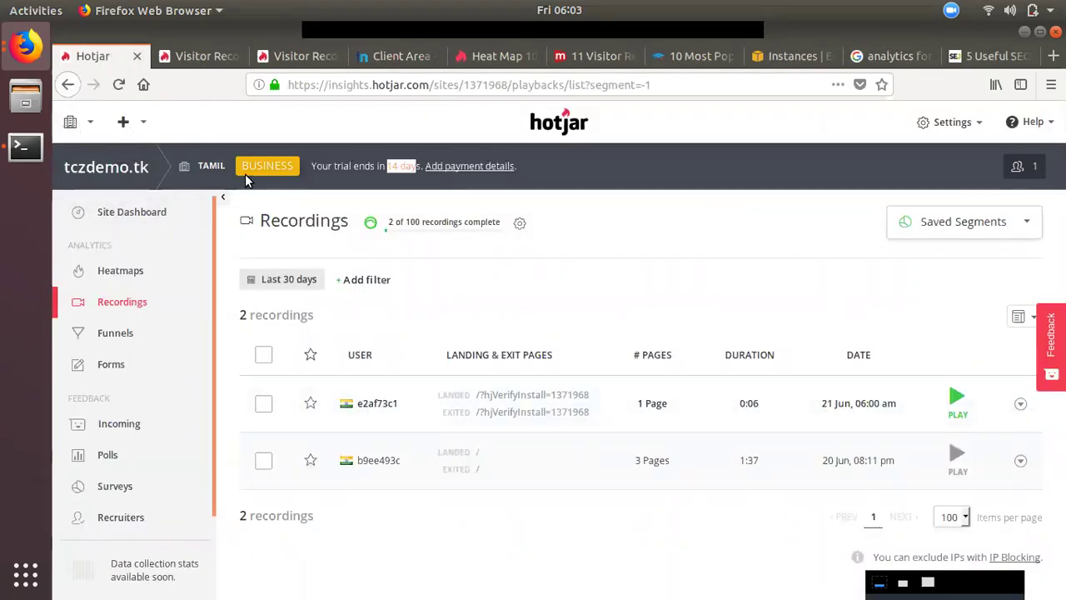
left_click(196, 57)
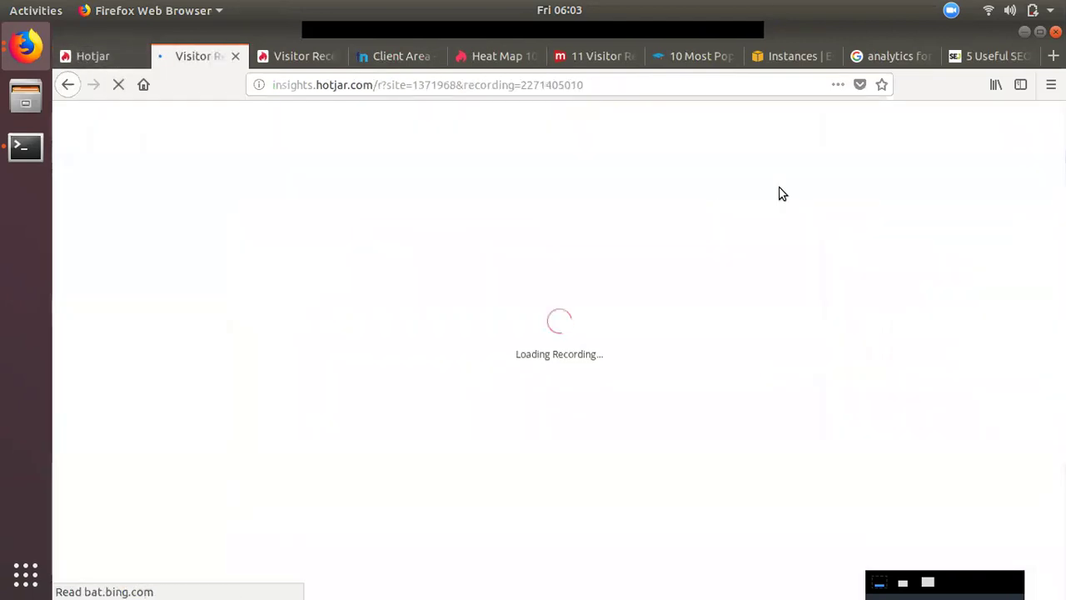
left_click(87, 58)
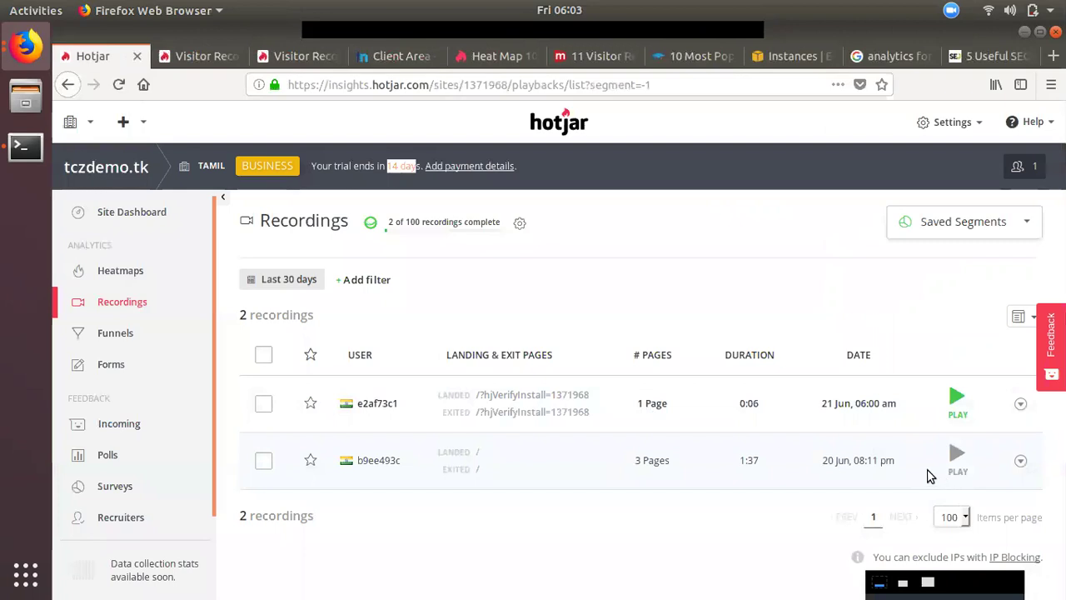
left_click(141, 124)
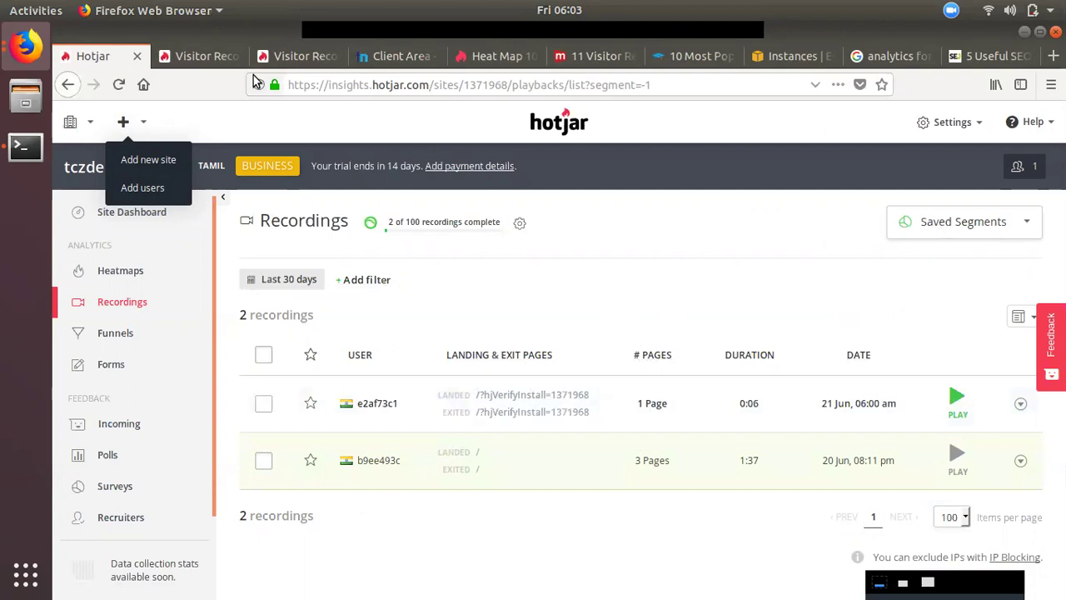
Look over the Mopinion article on visitor recording tools and switch to the "10 Most Popular Analytics Tools in Business" article
left_click(589, 63)
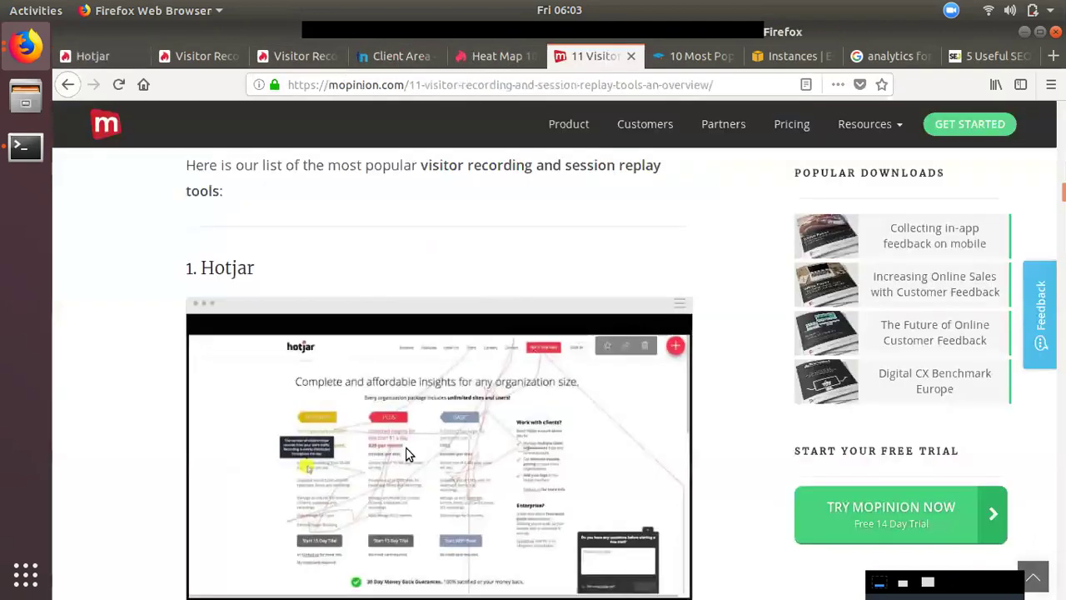
scroll(426, 438, "down", 2)
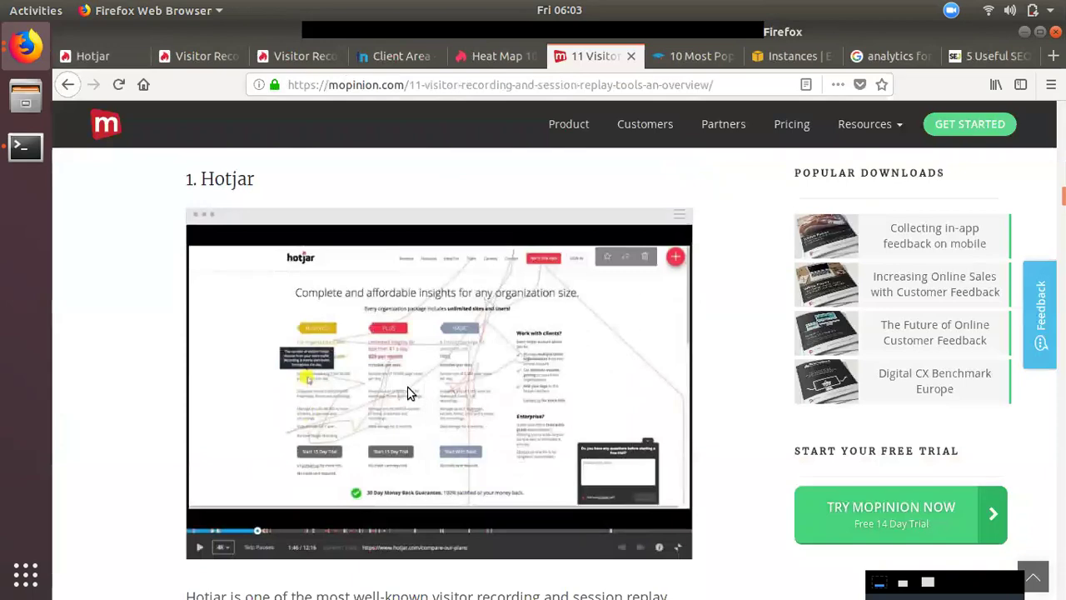
scroll(560, 425, "up", 3)
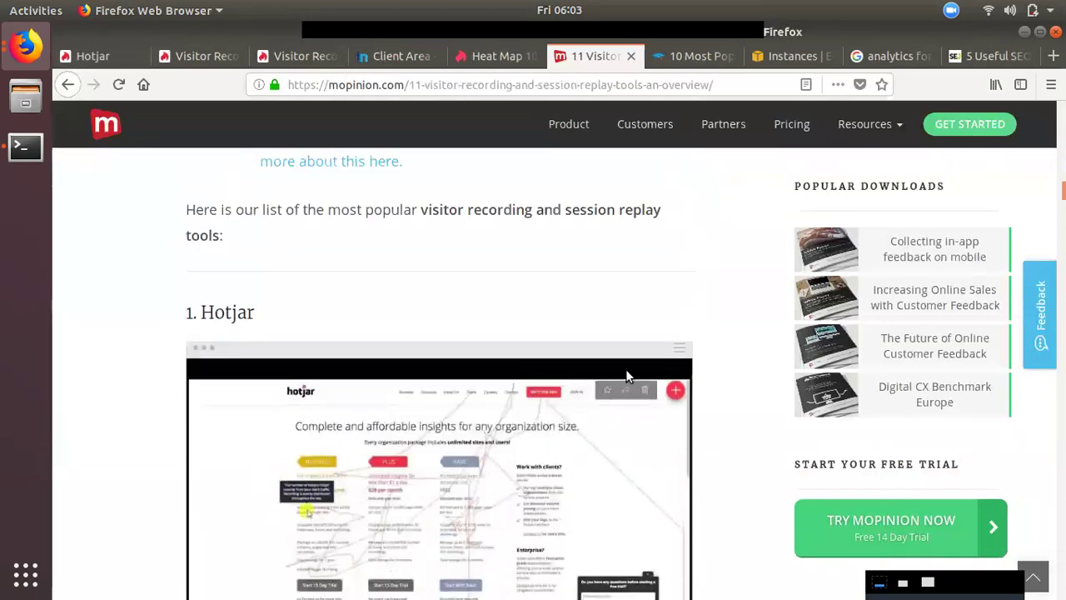
scroll(731, 334, "up", 20)
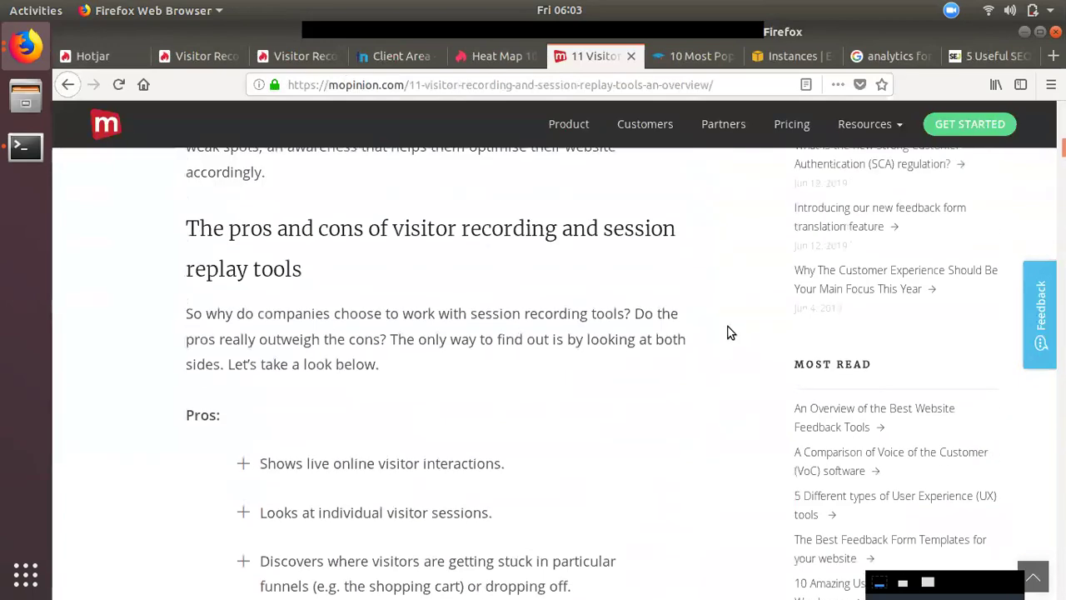
scroll(730, 333, "up", 5)
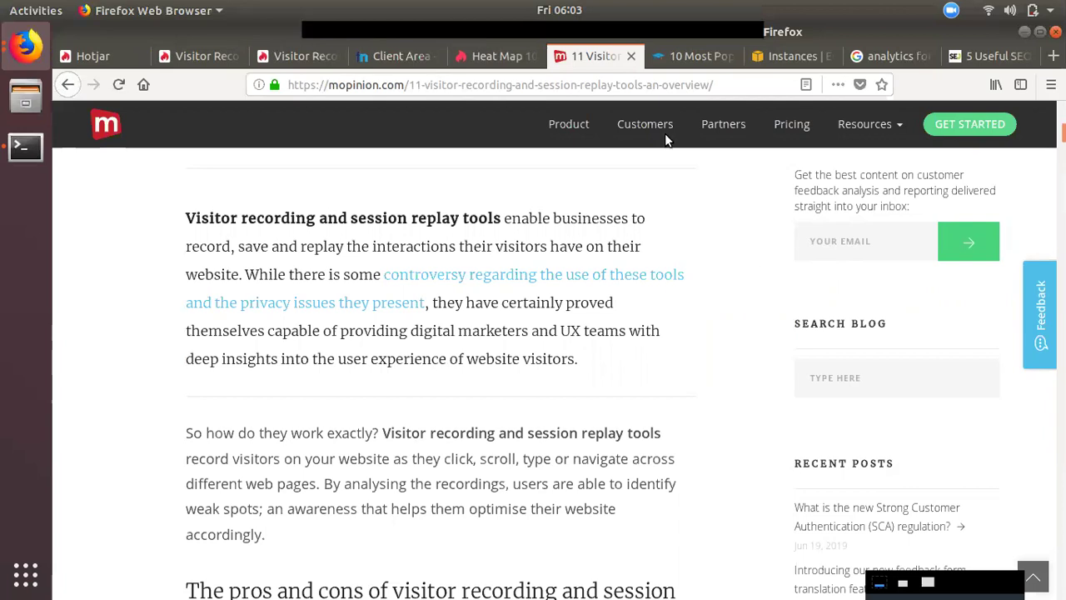
left_click(664, 58)
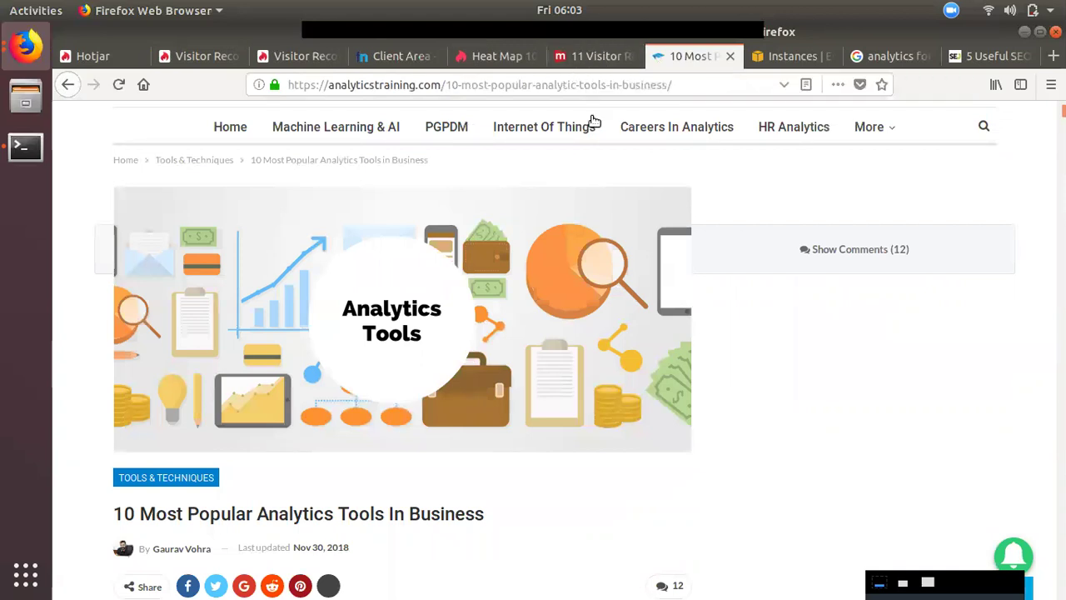
left_click(952, 12)
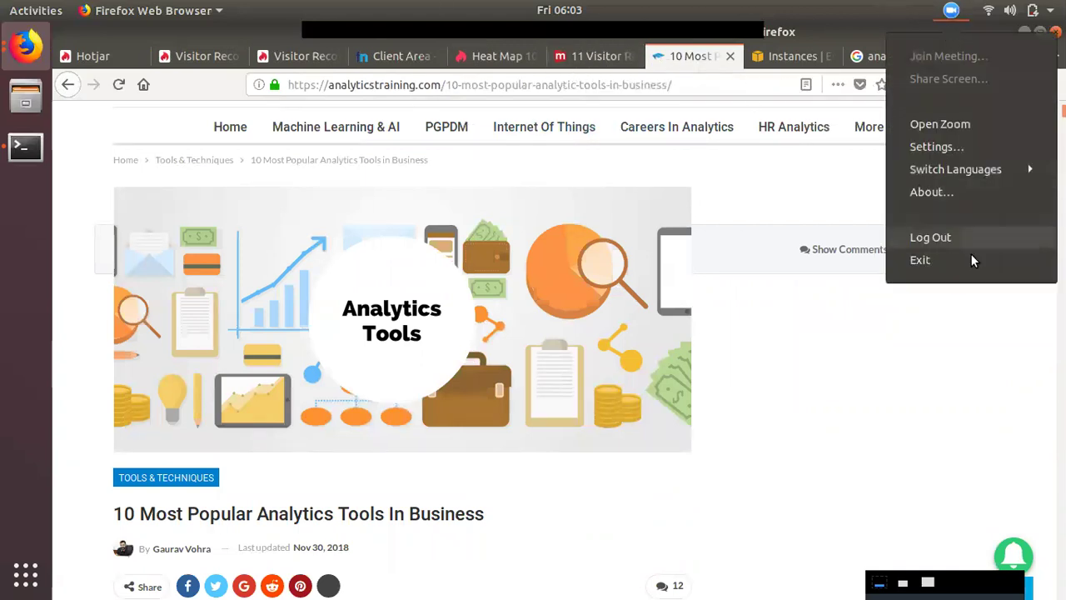